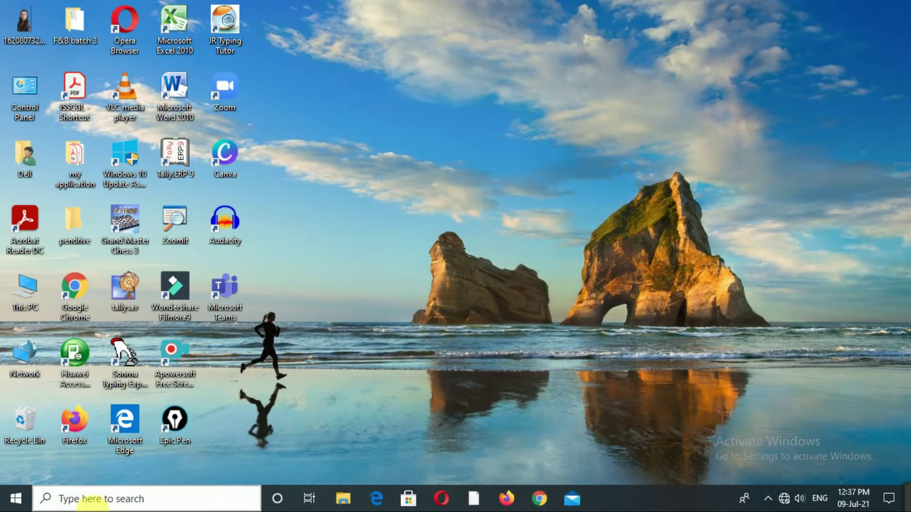
# Step: Launch Word by searching 'ms word' in Windows search, then minimize it to the desktop
pyautogui.click(98, 500)
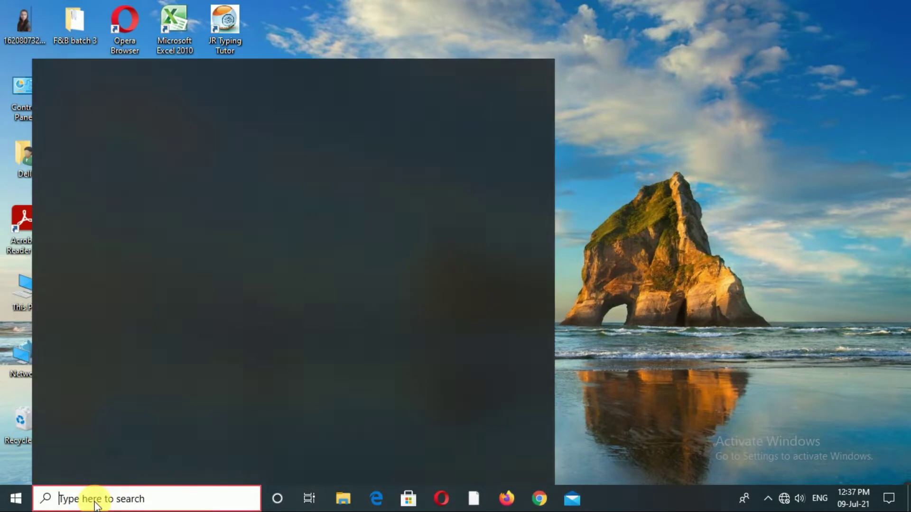
pyautogui.write('ms')
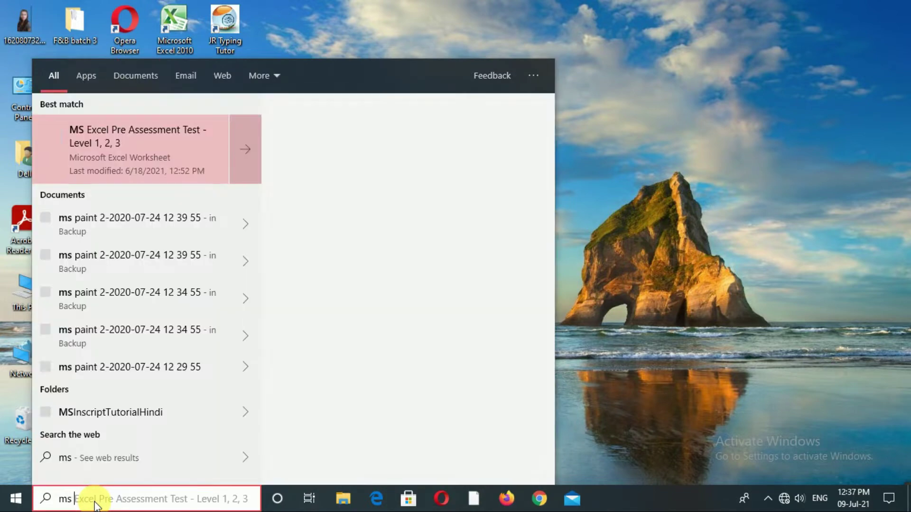
pyautogui.write(' word')
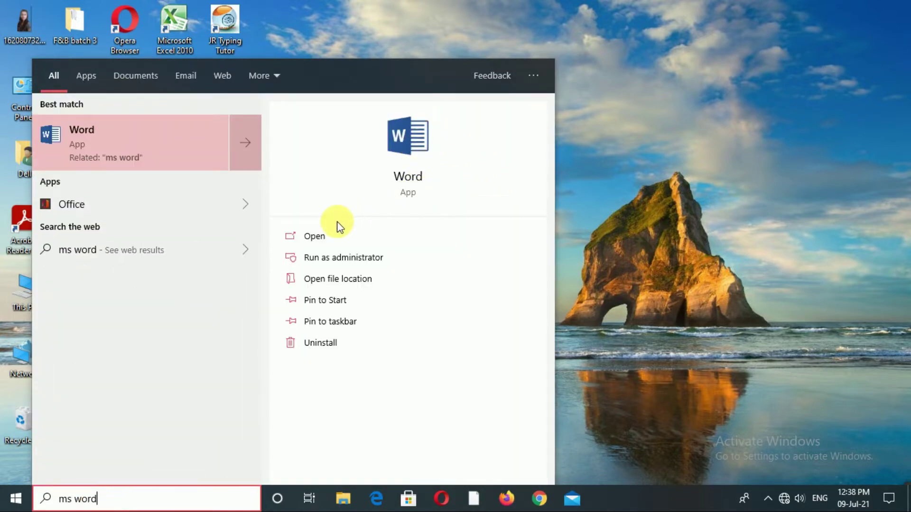
pyautogui.click(313, 237)
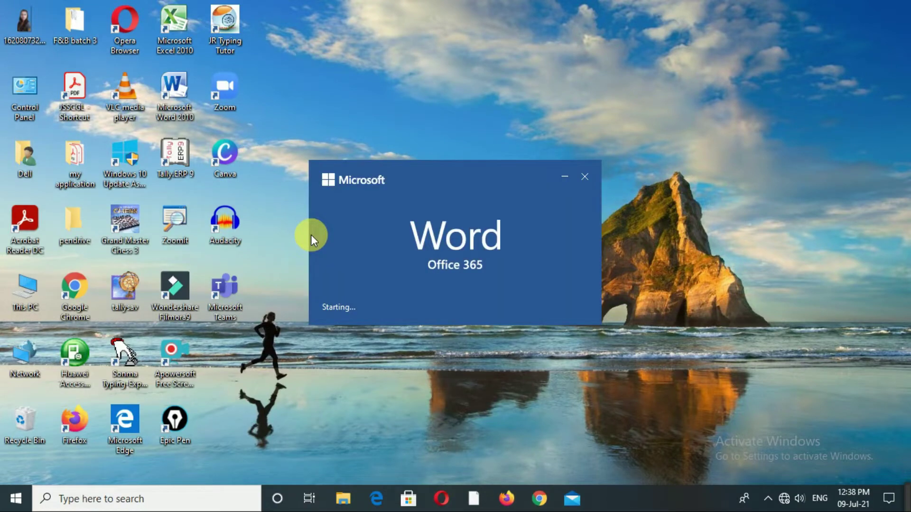
pyautogui.press('super+d')
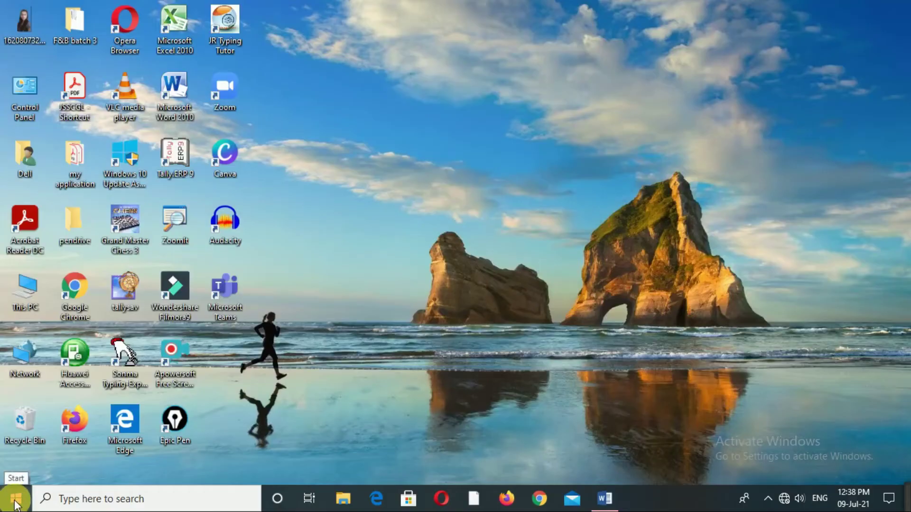
# Step: Scroll through the Start menu's installed apps list and close it without launching anything
pyautogui.click(14, 504)
pyautogui.scroll(-1, 133, 359)
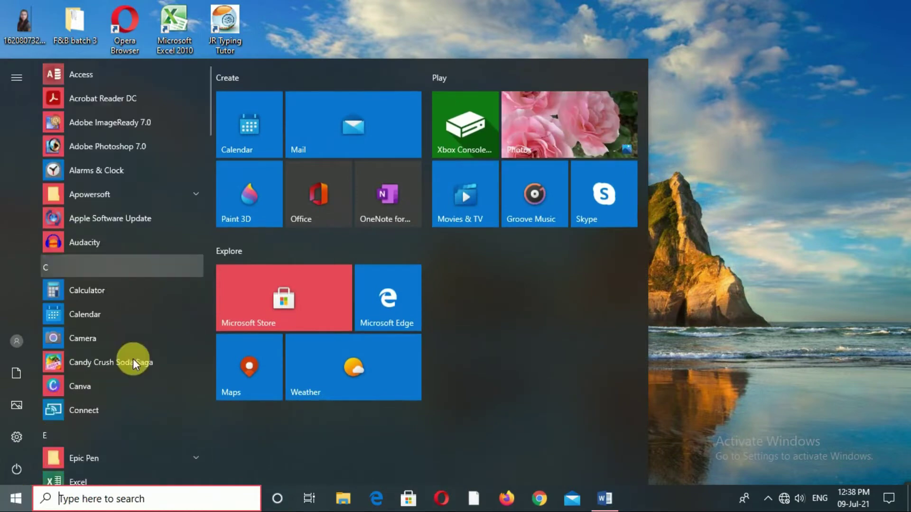
pyautogui.scroll(-5, 132, 363)
pyautogui.scroll(-4, 133, 363)
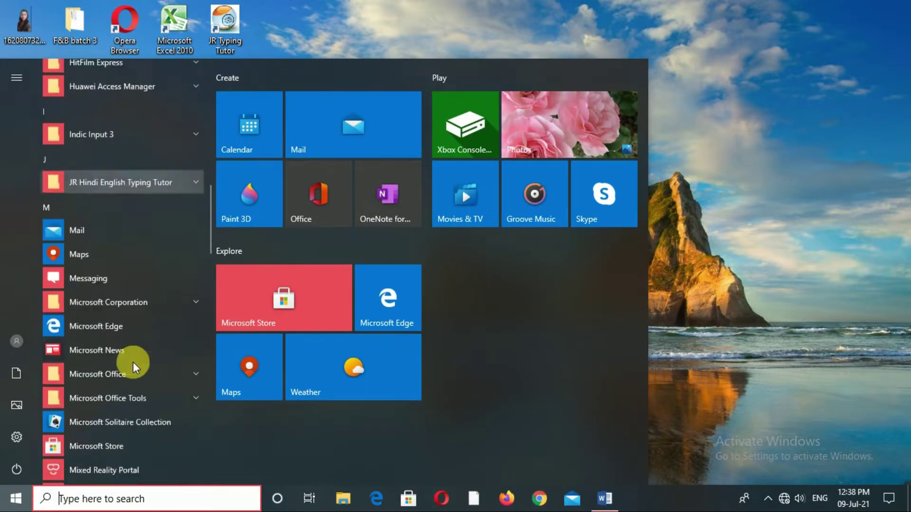
pyautogui.scroll(-10, 114, 332)
pyautogui.click(91, 294)
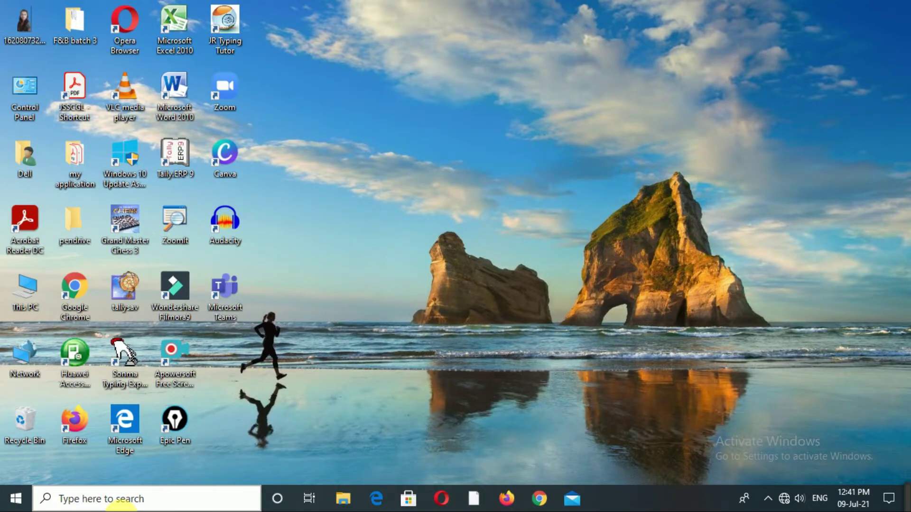
# Step: Launch Word 2010 by running winword from the Windows Run dialog
pyautogui.press('super+r')
pyautogui.press('BackSpace')
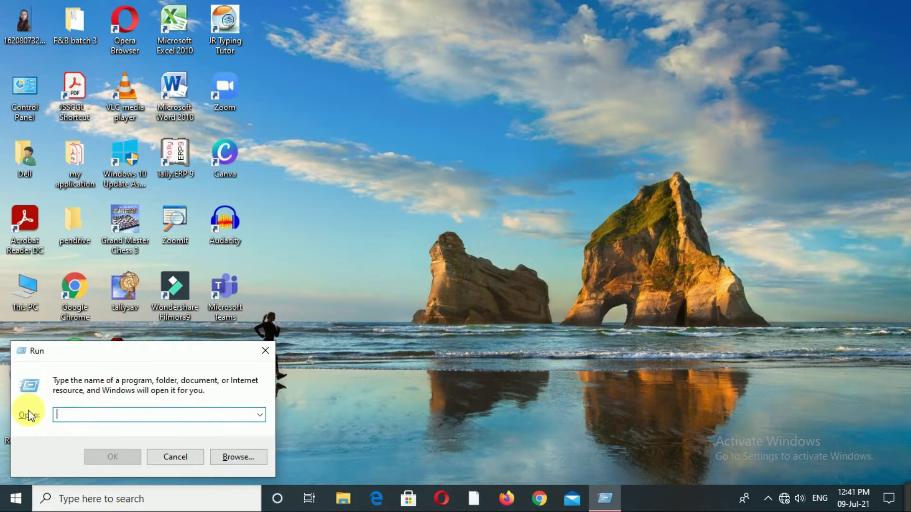
pyautogui.write('win')
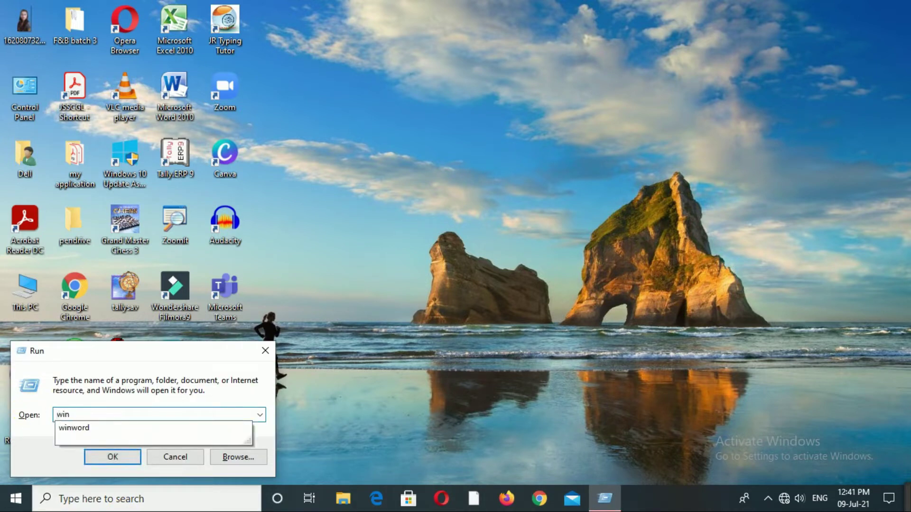
pyautogui.write('word')
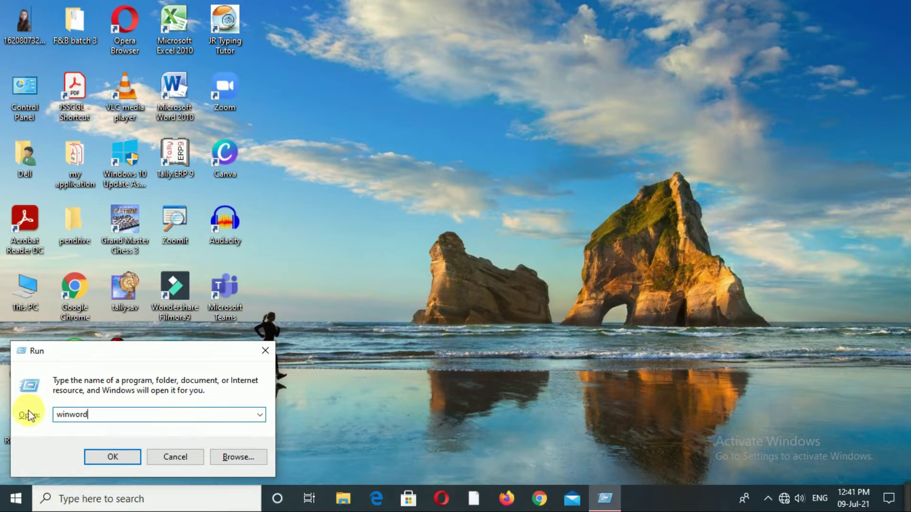
pyautogui.click(112, 457)
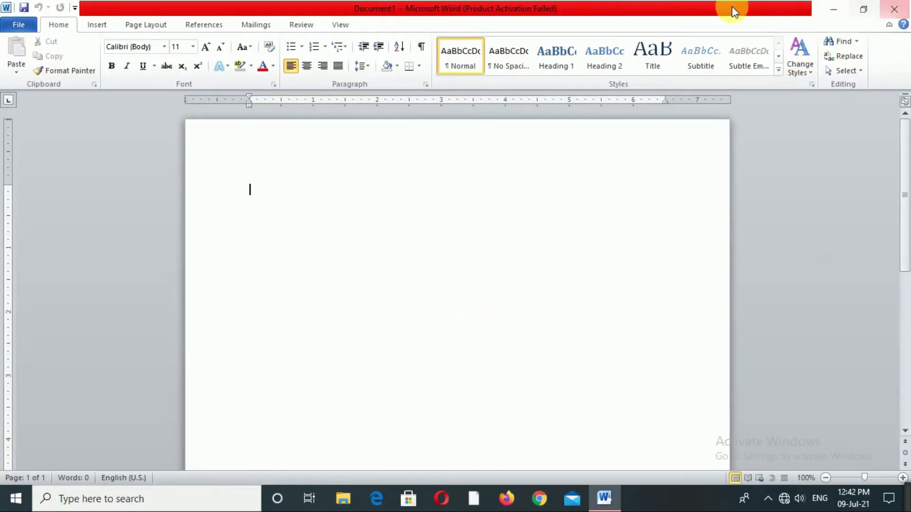
# Step: Minimize Word 2010 and scroll through the newer Word's template gallery and report template
pyautogui.click(834, 10)
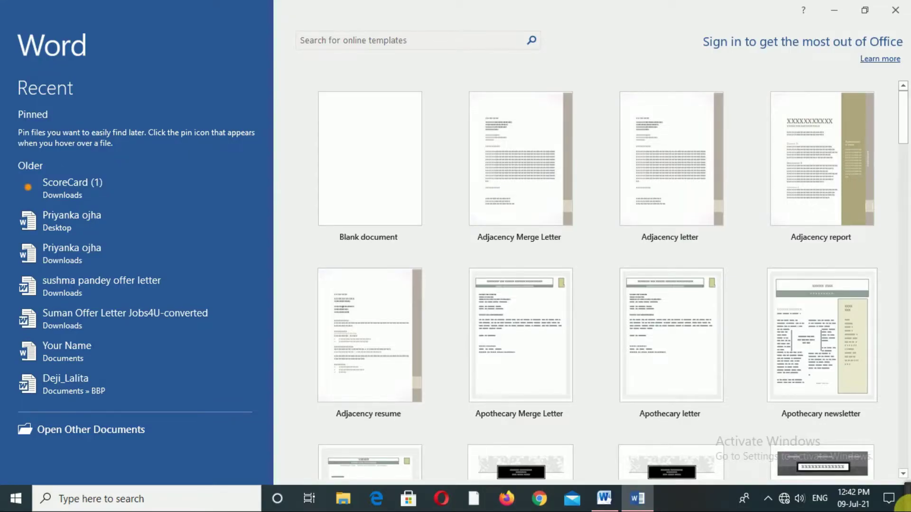
pyautogui.moveTo(821, 334)
pyautogui.scroll(-4, 795, 431)
pyautogui.scroll(-5, 792, 425)
pyautogui.scroll(-2, 782, 423)
pyautogui.scroll(-4, 782, 422)
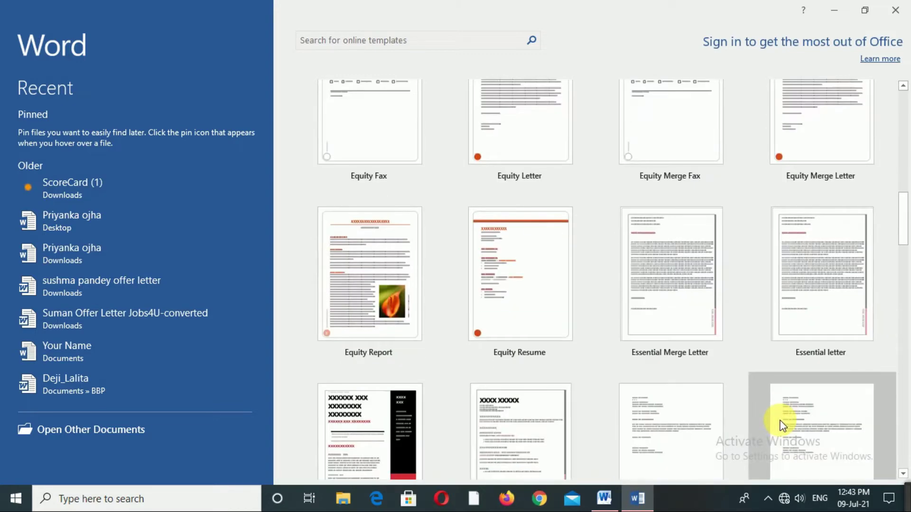
pyautogui.scroll(-3, 781, 423)
pyautogui.scroll(-6, 782, 423)
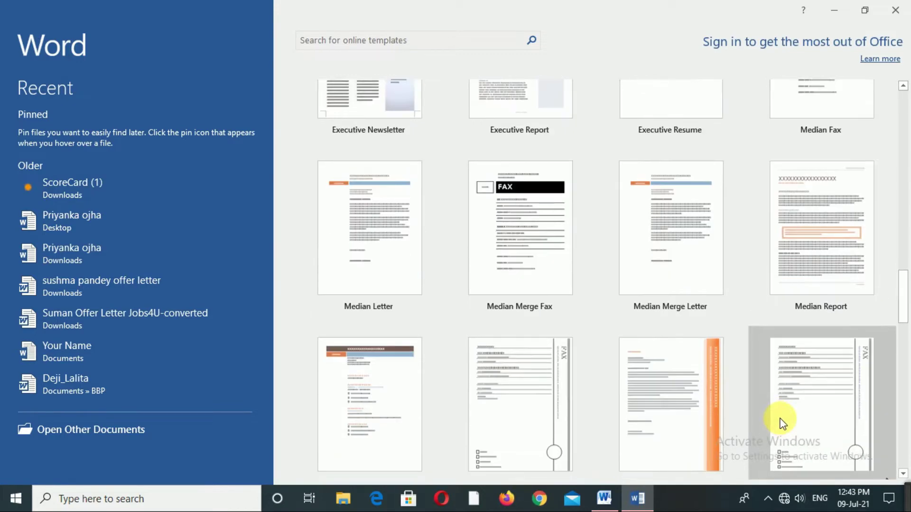
pyautogui.scroll(-5, 782, 423)
pyautogui.scroll(-9, 779, 420)
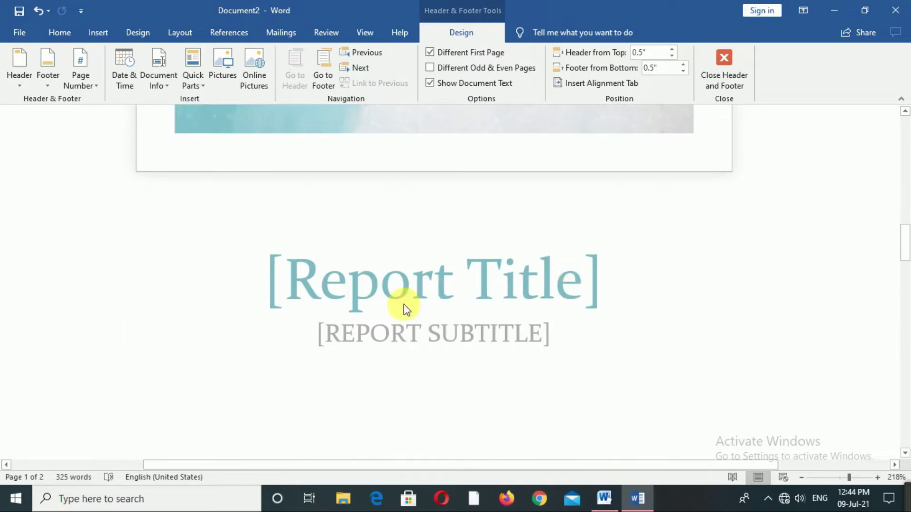
pyautogui.scroll(-5, 565, 322)
pyautogui.scroll(-10, 551, 321)
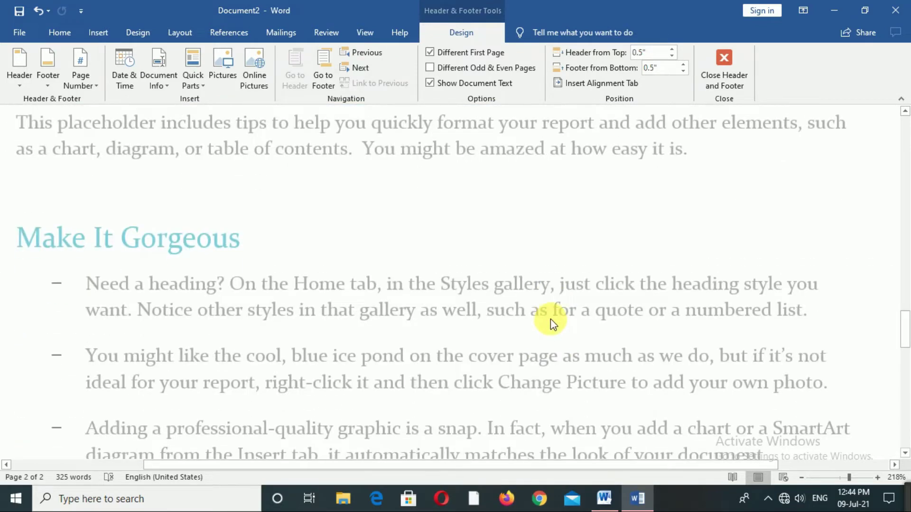
pyautogui.scroll(-10, 551, 320)
pyautogui.scroll(8, 361, 451)
pyautogui.scroll(8, 353, 450)
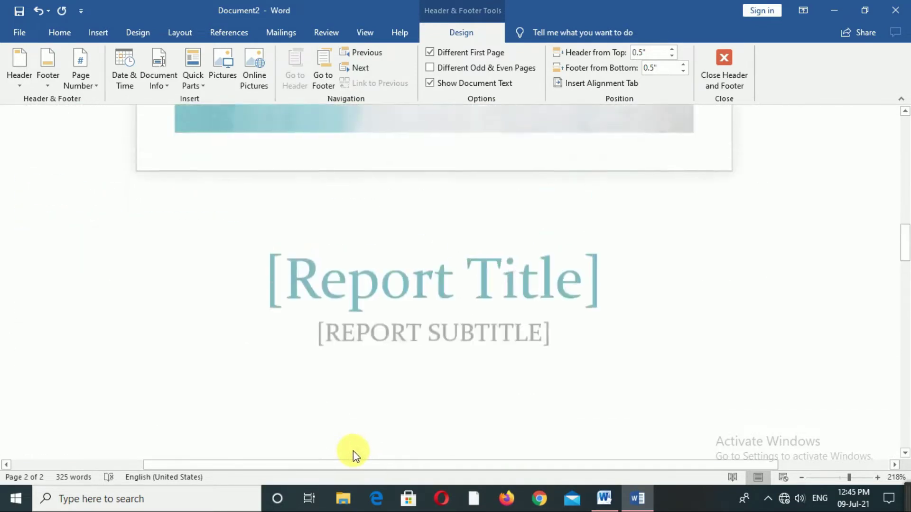
pyautogui.scroll(5, 353, 450)
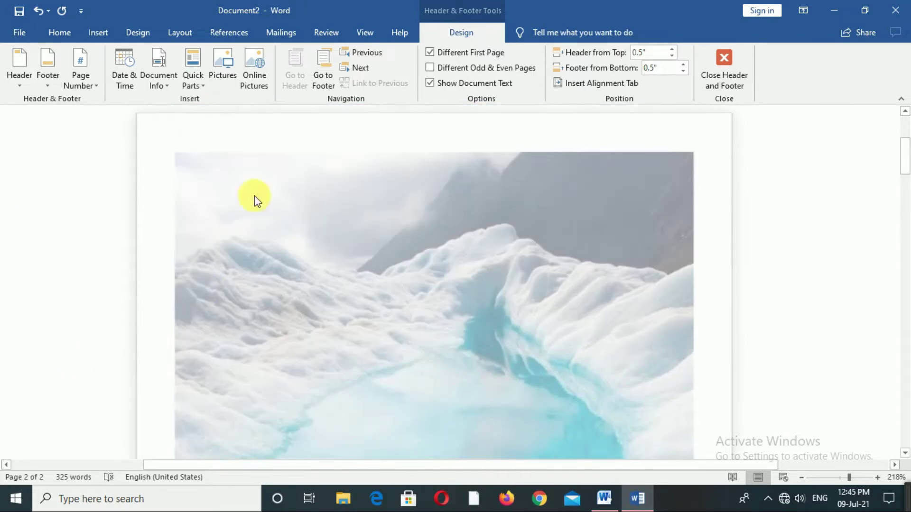
# Step: Return to the template gallery from File and scroll through the templates
pyautogui.click(18, 35)
pyautogui.scroll(-5, 671, 390)
pyautogui.scroll(-3, 670, 390)
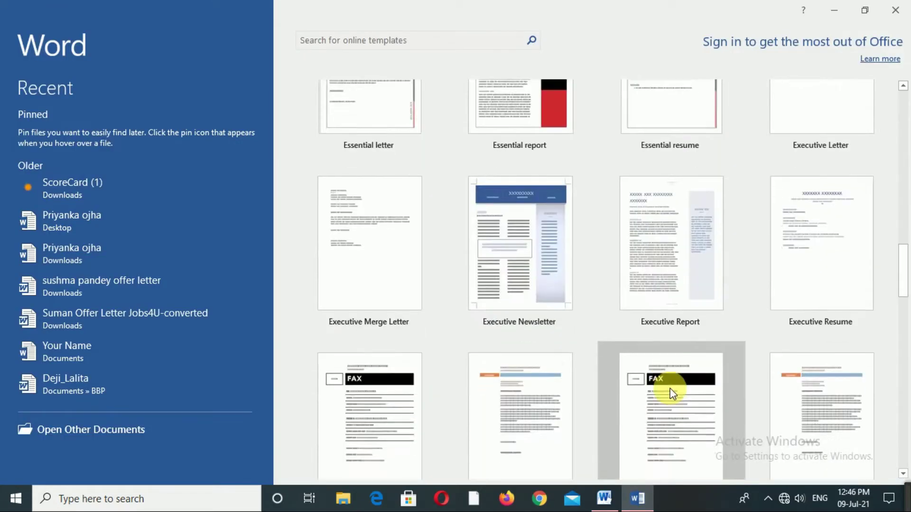
pyautogui.scroll(3, 670, 390)
pyautogui.scroll(-10, 719, 268)
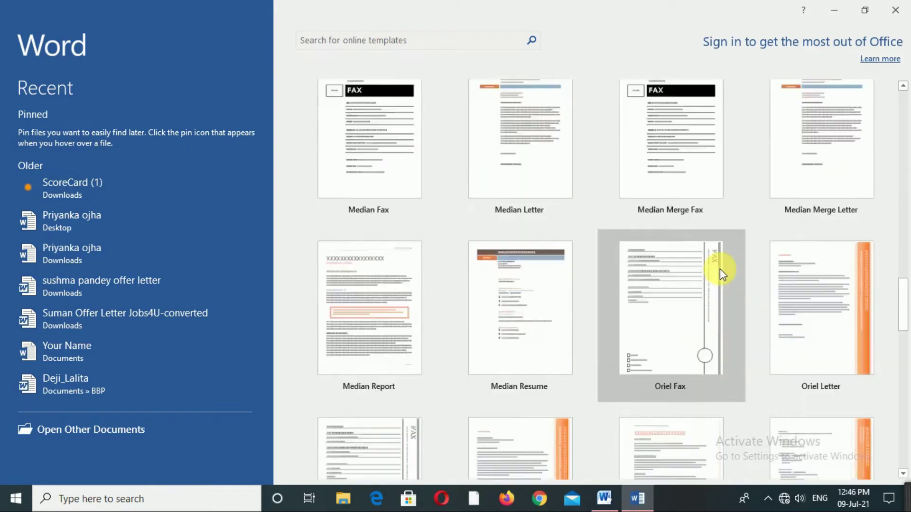
pyautogui.scroll(-5, 719, 268)
pyautogui.scroll(-10, 720, 269)
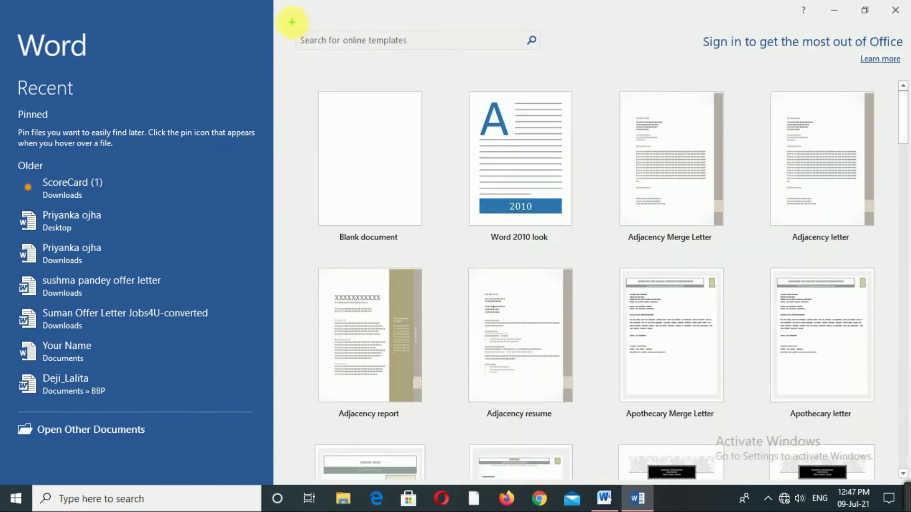
# Step: Choose Blank document from the File start screen, opening Document2 in Compatibility Mode
pyautogui.moveTo(373, 68); pyautogui.dragTo(578, 64)
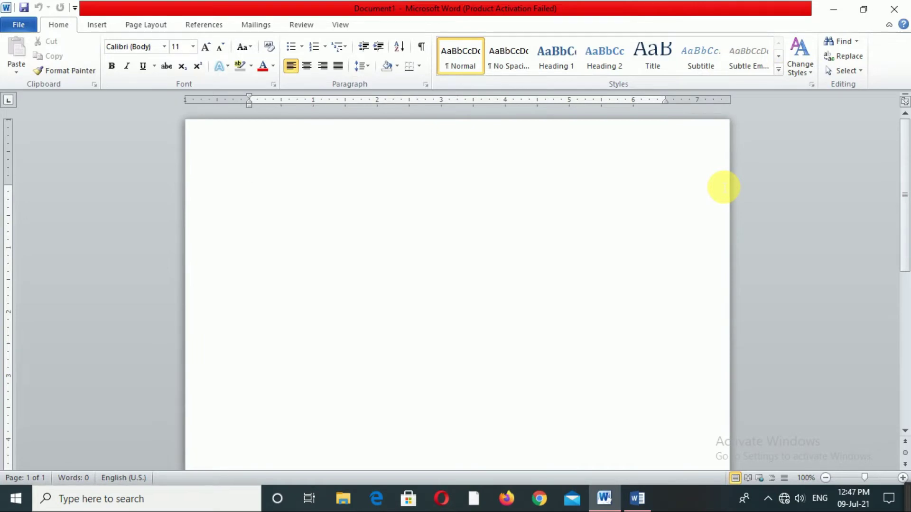
pyautogui.click(19, 26)
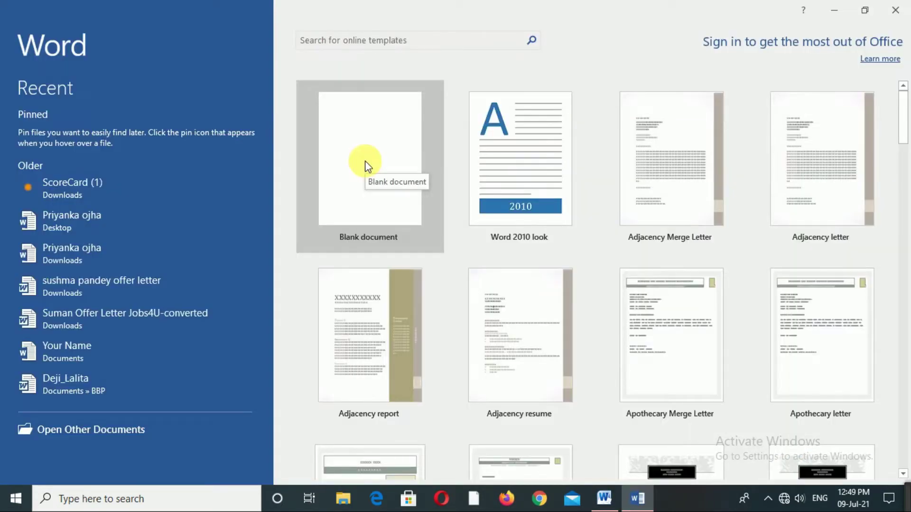
pyautogui.click(362, 158)
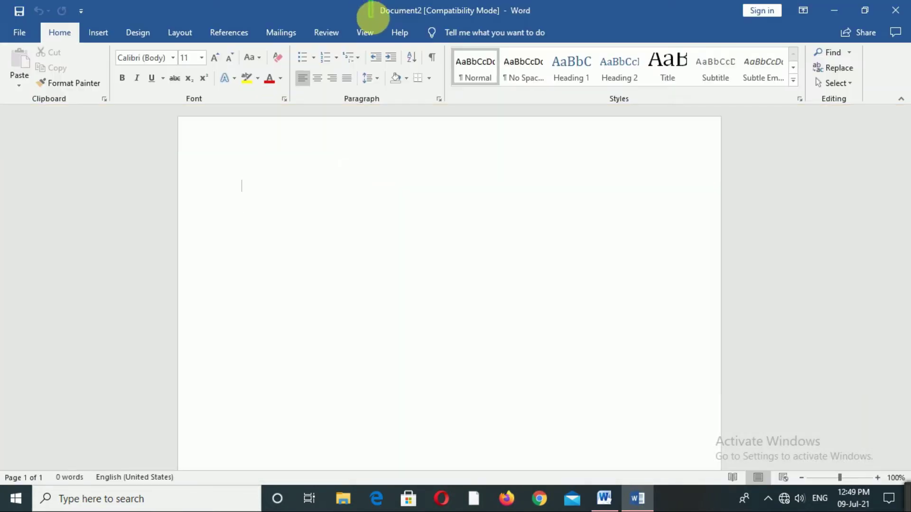
pyautogui.moveTo(371, 16); pyautogui.dragTo(571, 25)
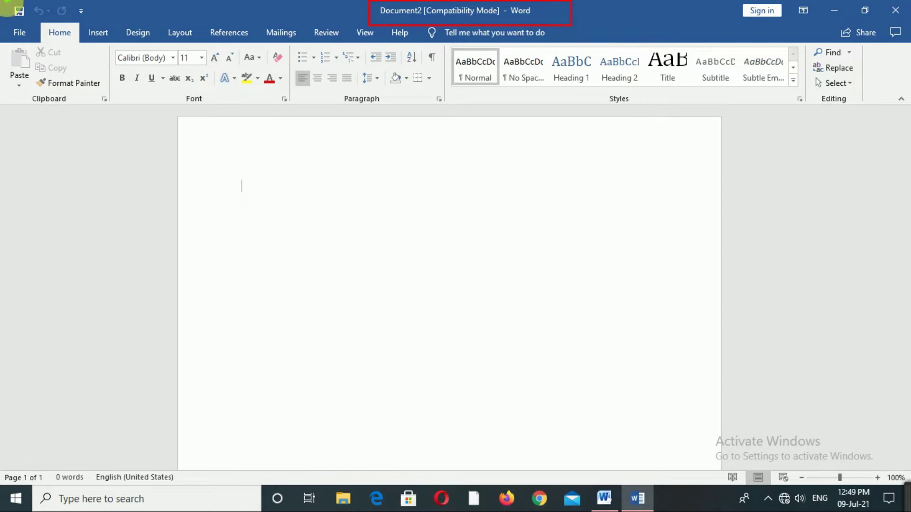
# Step: Open the Customize Quick Access Toolbar dropdown listing Save, Undo and Redo
pyautogui.moveTo(7, 1); pyautogui.dragTo(122, 24)
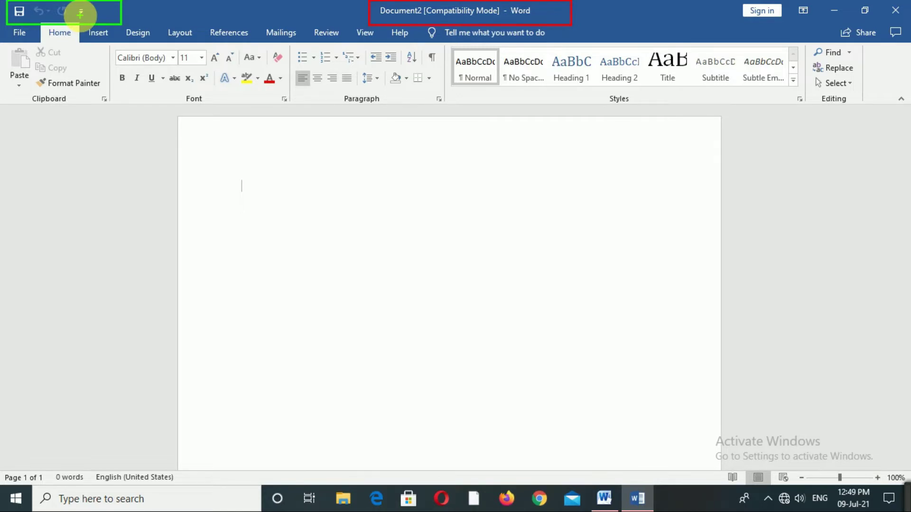
pyautogui.click(81, 15)
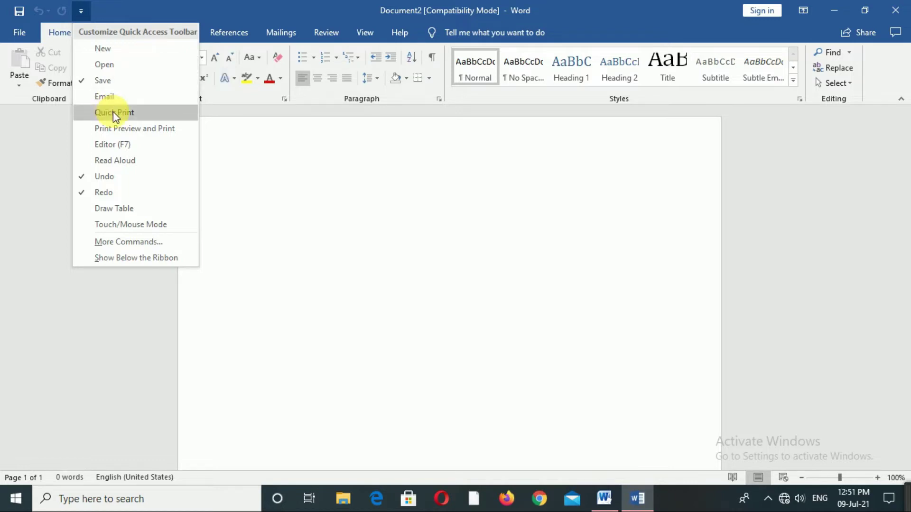
pyautogui.click(102, 117)
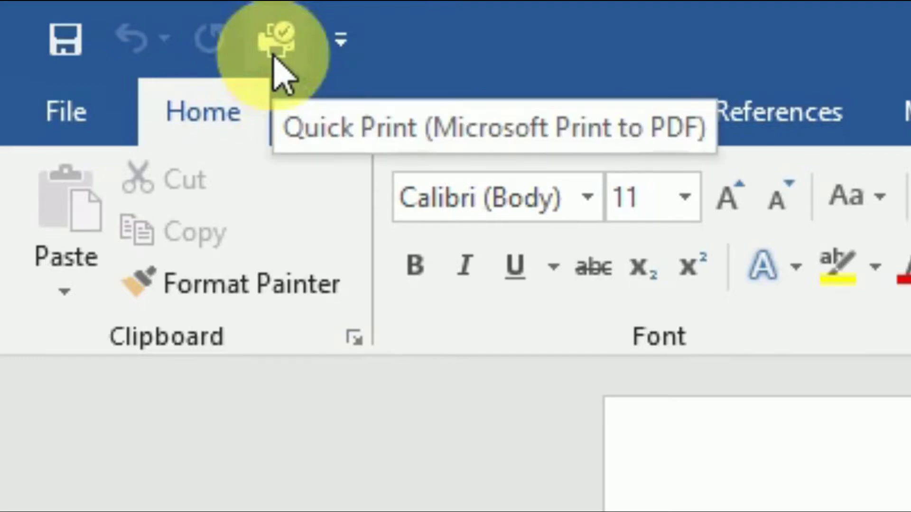
pyautogui.click(341, 38)
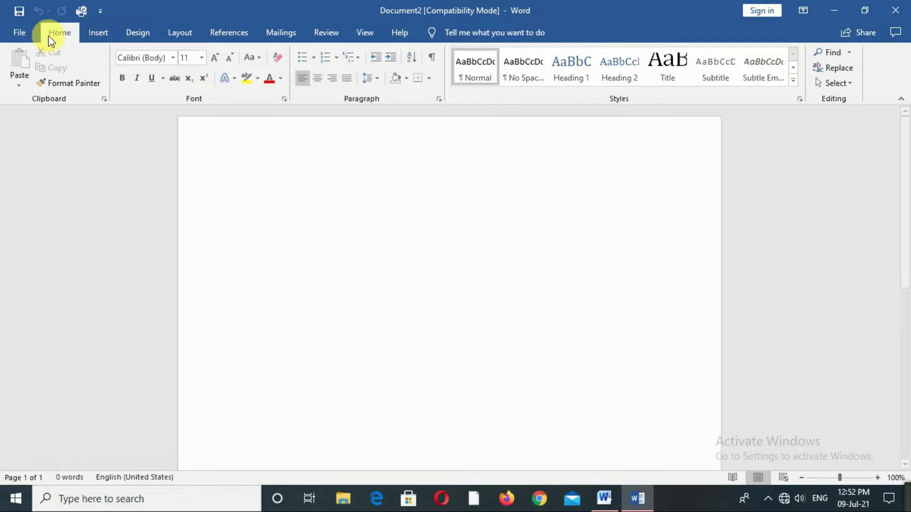
pyautogui.click(96, 36)
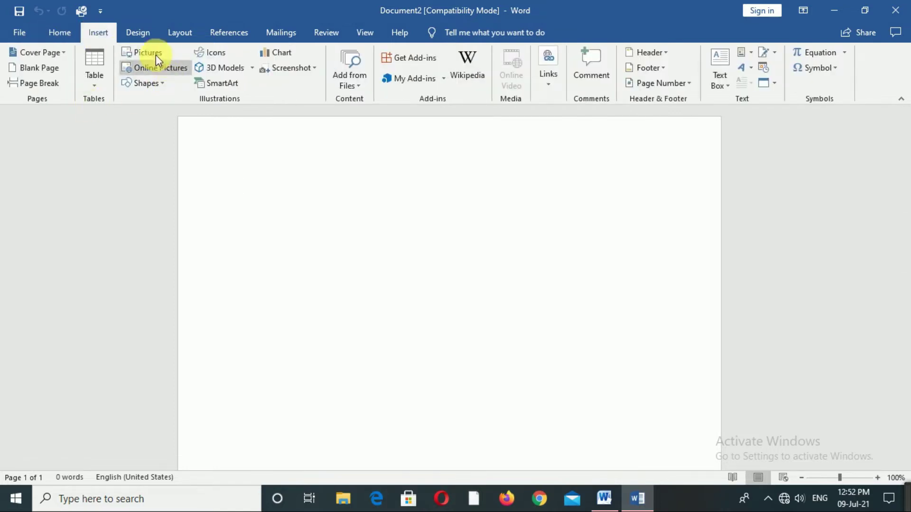
pyautogui.click(143, 32)
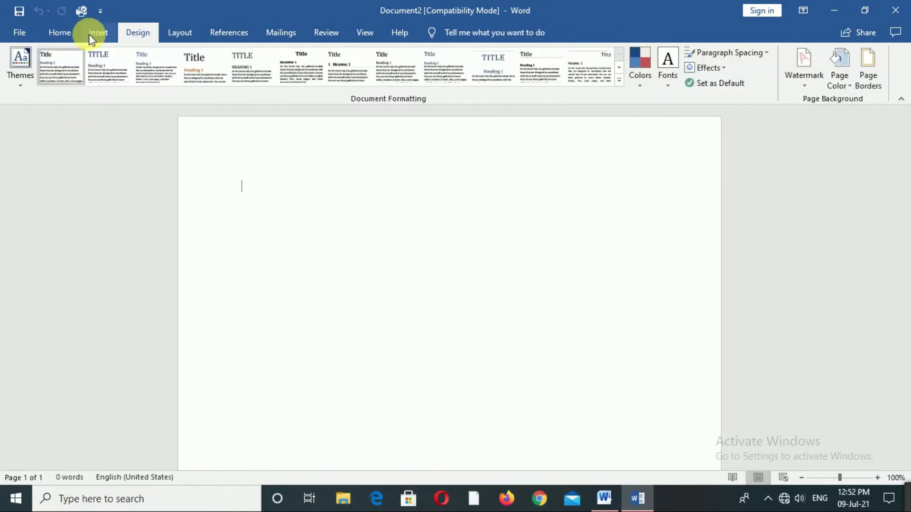
pyautogui.click(62, 33)
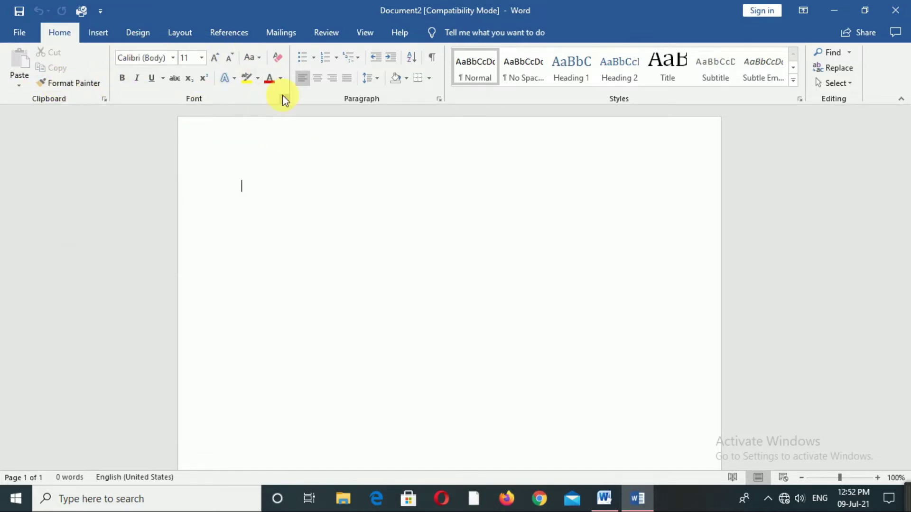
pyautogui.moveTo(603, 499)
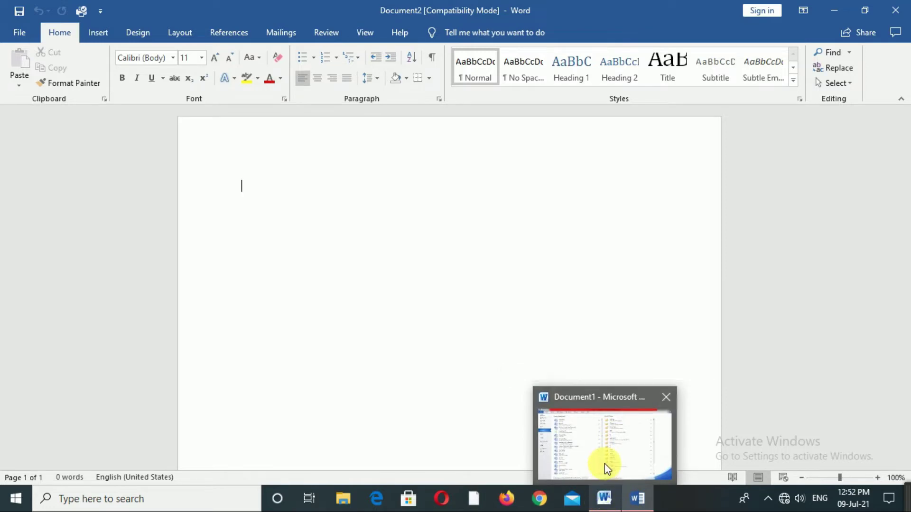
# Step: Add Quick Print to Document1's Quick Access Toolbar, then switch back to Document2
pyautogui.click(605, 468)
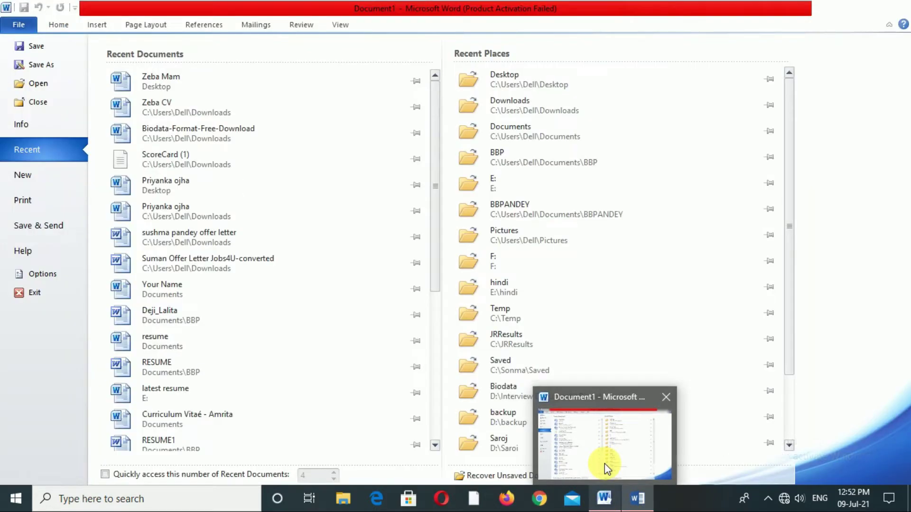
pyautogui.click(47, 28)
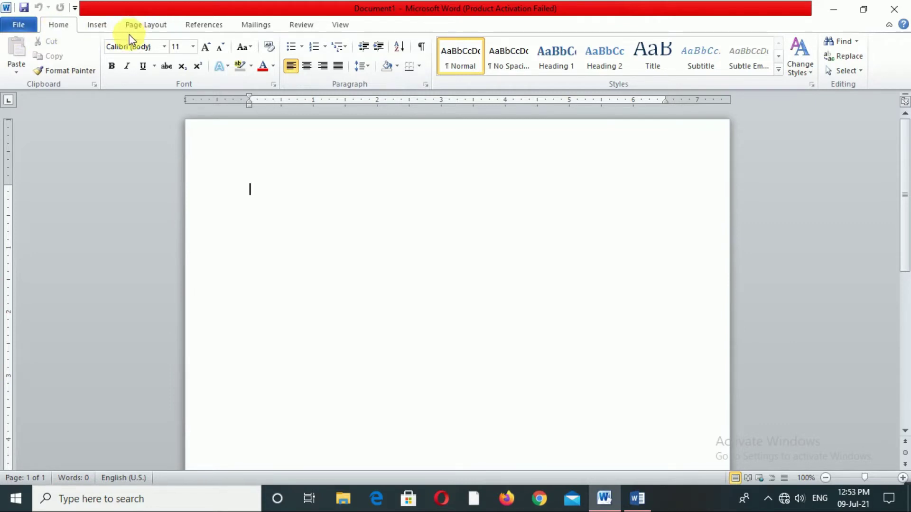
pyautogui.click(75, 8)
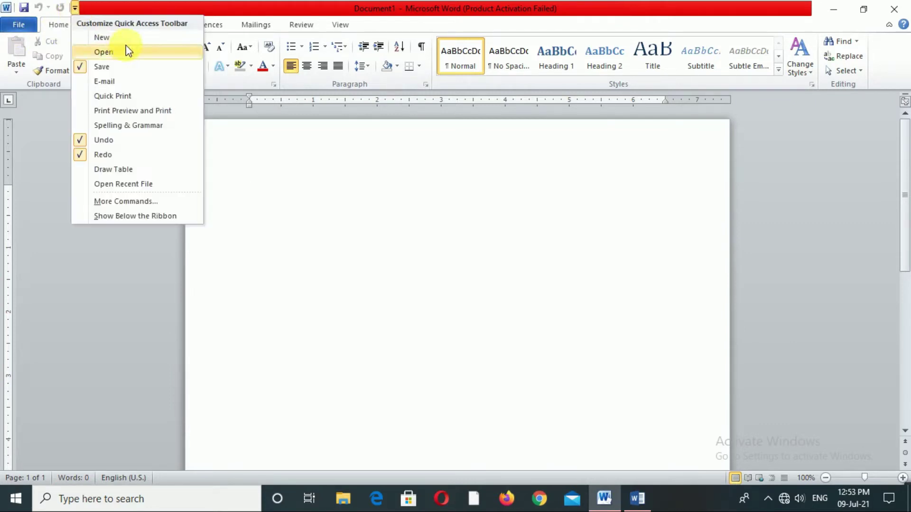
pyautogui.click(96, 98)
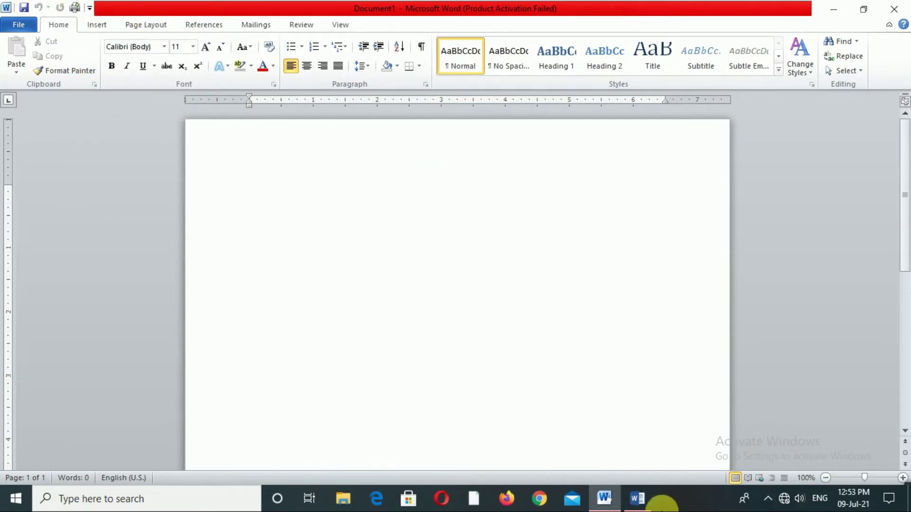
pyautogui.click(640, 498)
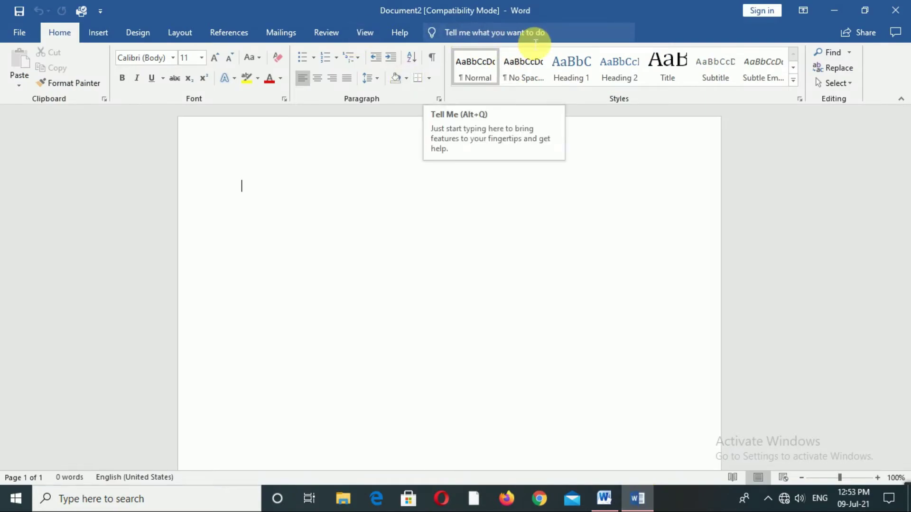
# Step: Search 'mail merge' in the Tell me box, dismiss the results, and bring Document1 forward
pyautogui.click(465, 33)
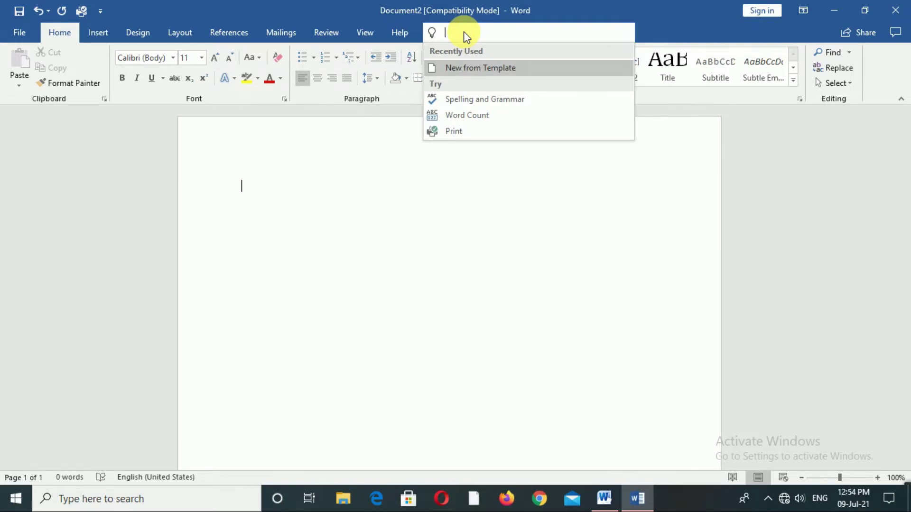
pyautogui.write('ma')
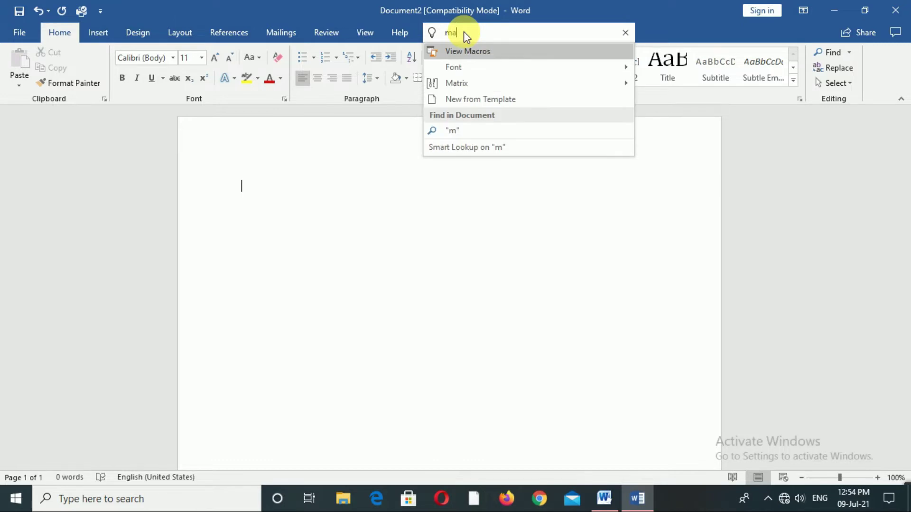
pyautogui.write('il merg')
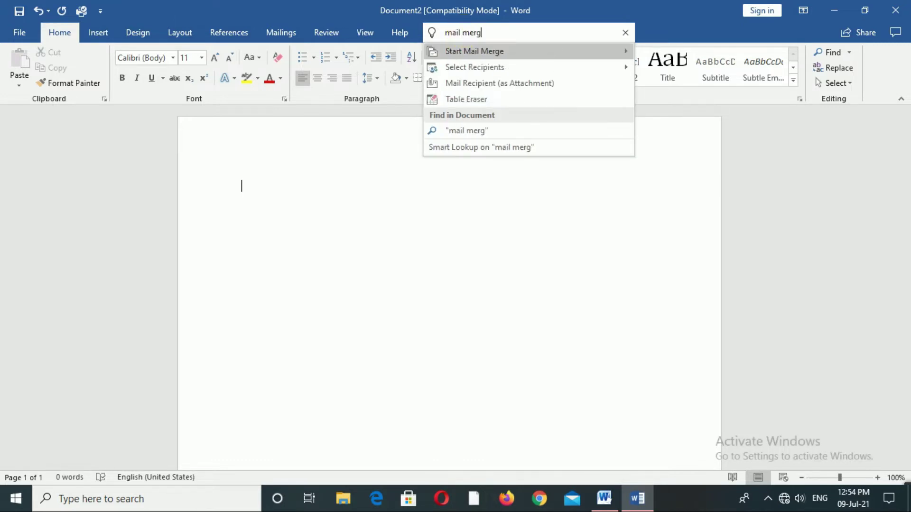
pyautogui.write('e')
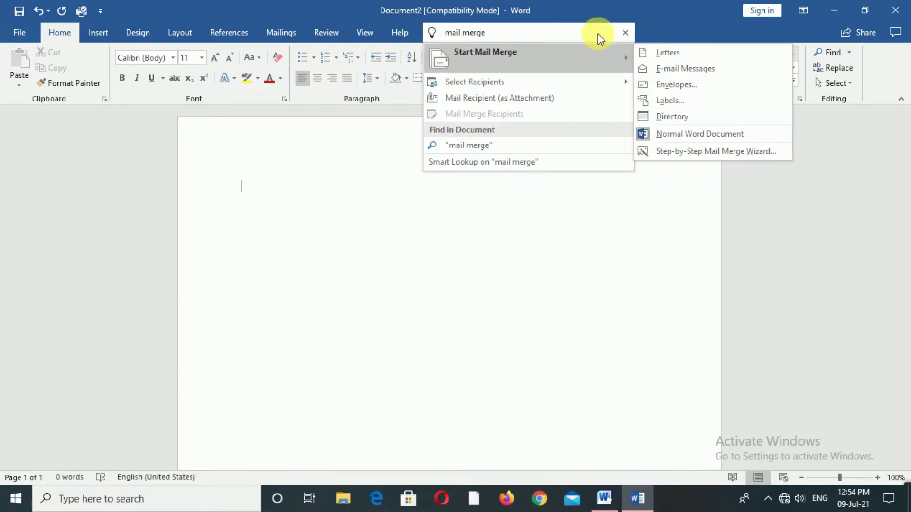
pyautogui.click(723, 379)
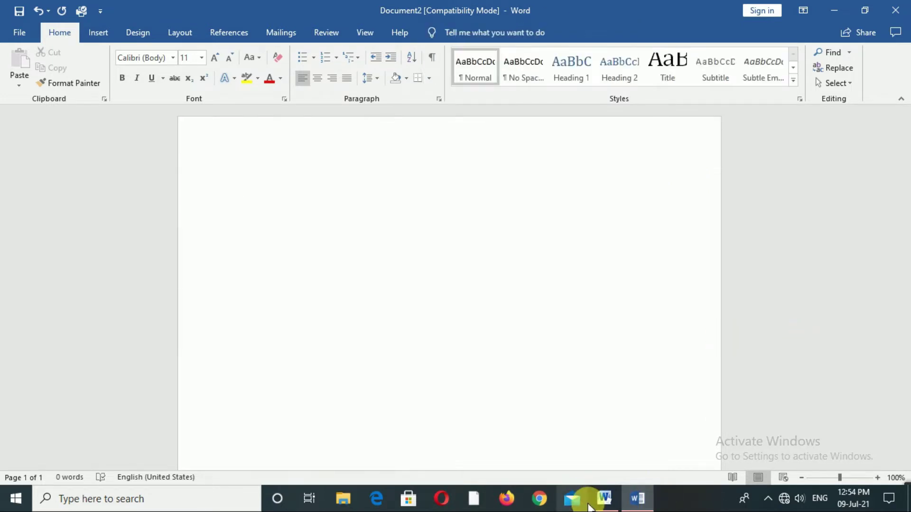
pyautogui.click(603, 507)
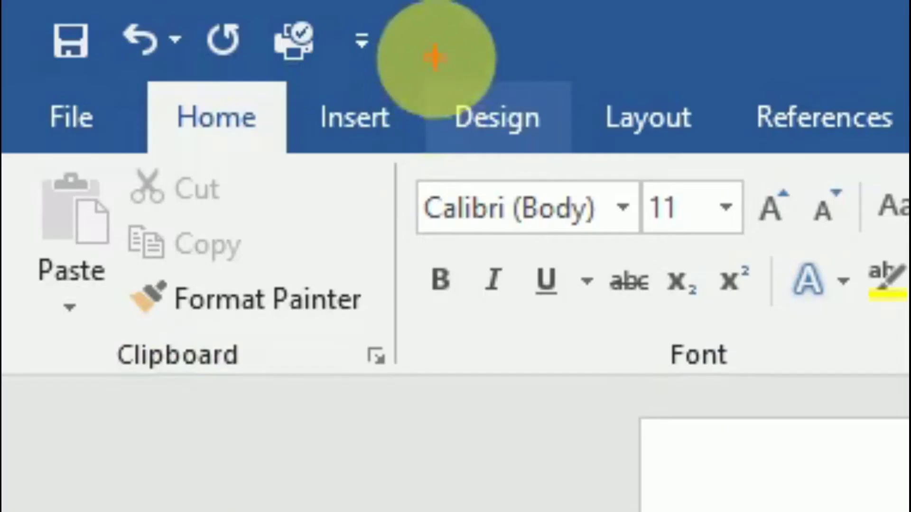
# Step: Apply a built-in style set from the Design gallery and type 'Welcome to Sushma Educat'
pyautogui.moveTo(417, 56); pyautogui.dragTo(593, 197)
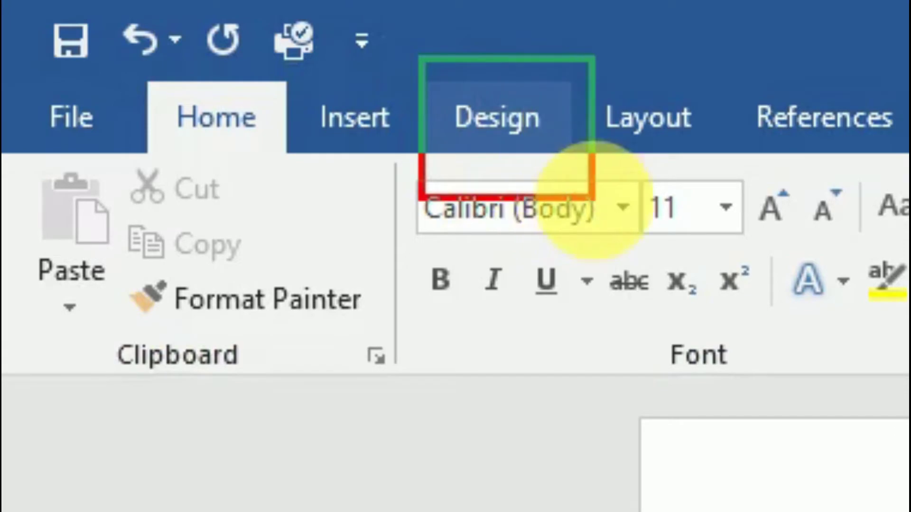
pyautogui.click(474, 125)
pyautogui.click(619, 83)
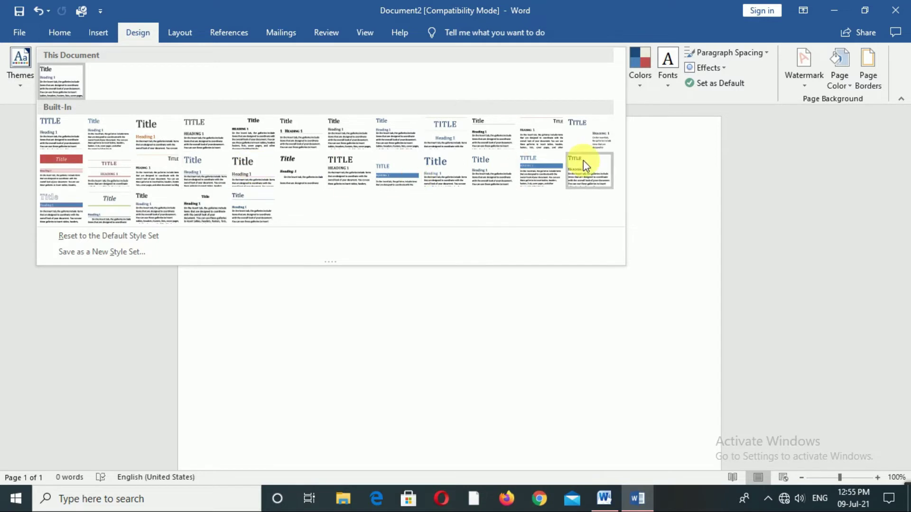
pyautogui.click(582, 161)
pyautogui.write('Wel')
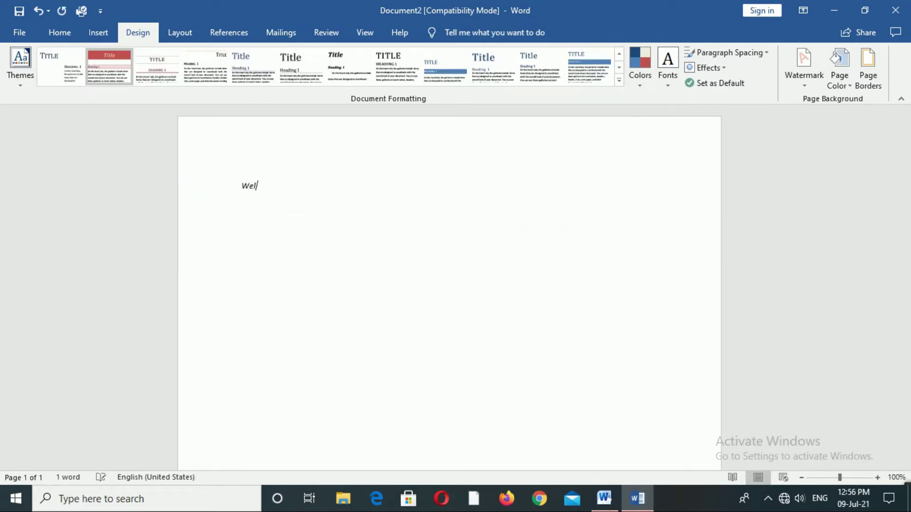
pyautogui.write('come ')
pyautogui.write('to Sushma')
pyautogui.write(' Educat')
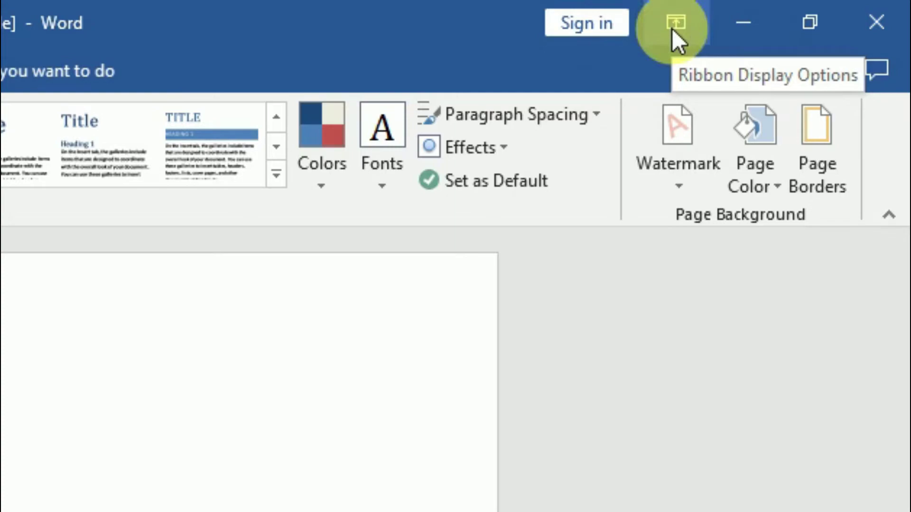
pyautogui.click(676, 23)
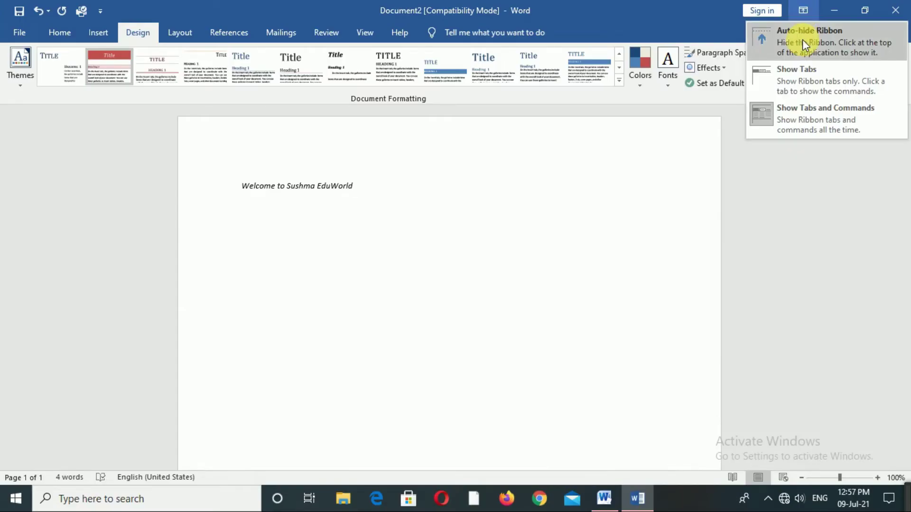
pyautogui.click(824, 42)
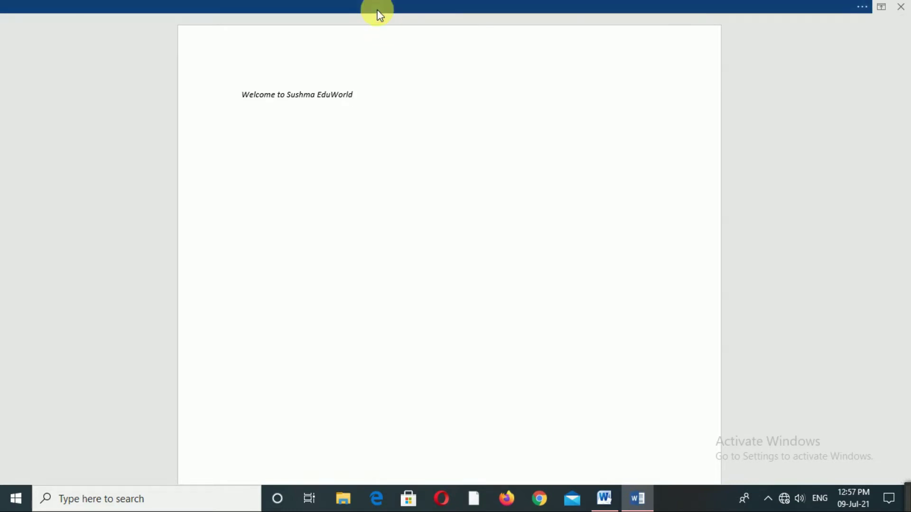
pyautogui.click(379, 11)
pyautogui.click(299, 176)
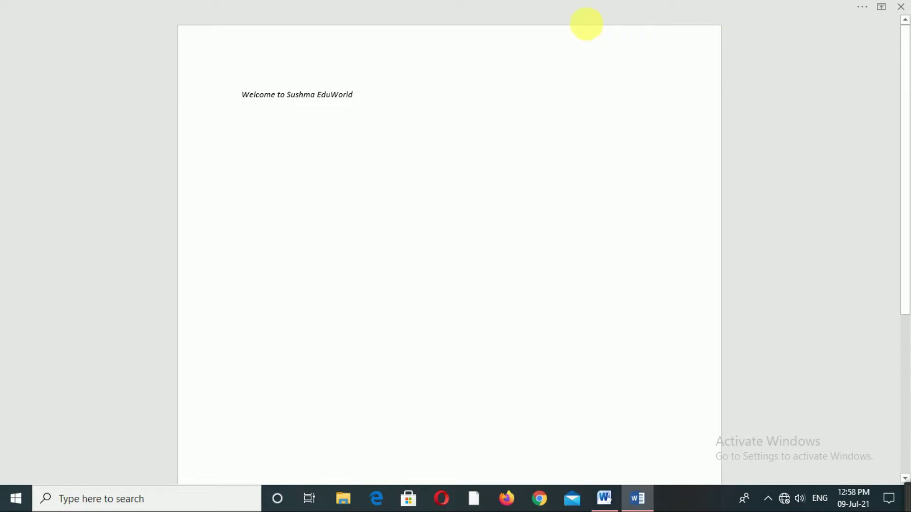
pyautogui.click(465, 7)
pyautogui.click(803, 11)
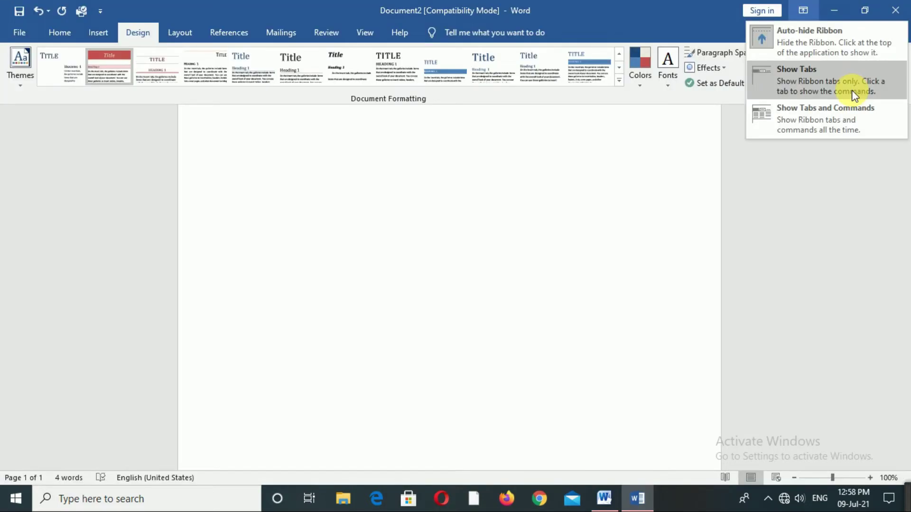
pyautogui.click(805, 82)
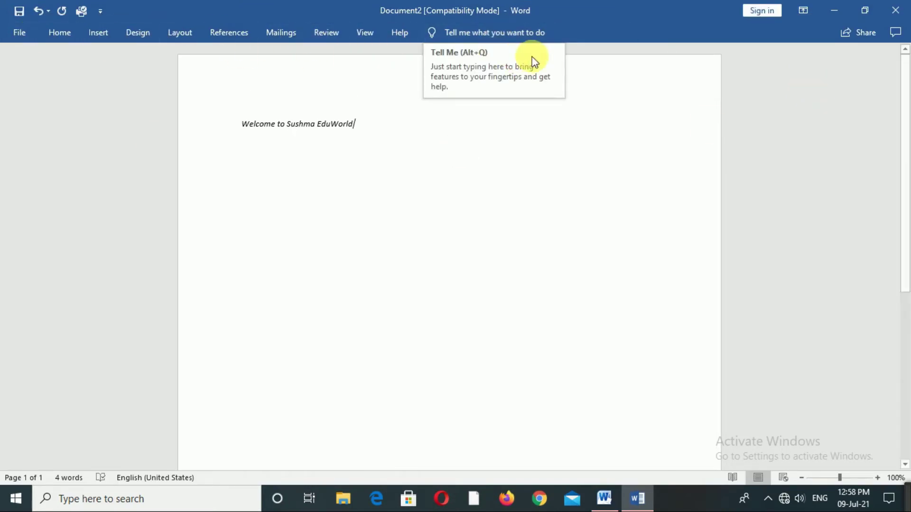
pyautogui.click(98, 34)
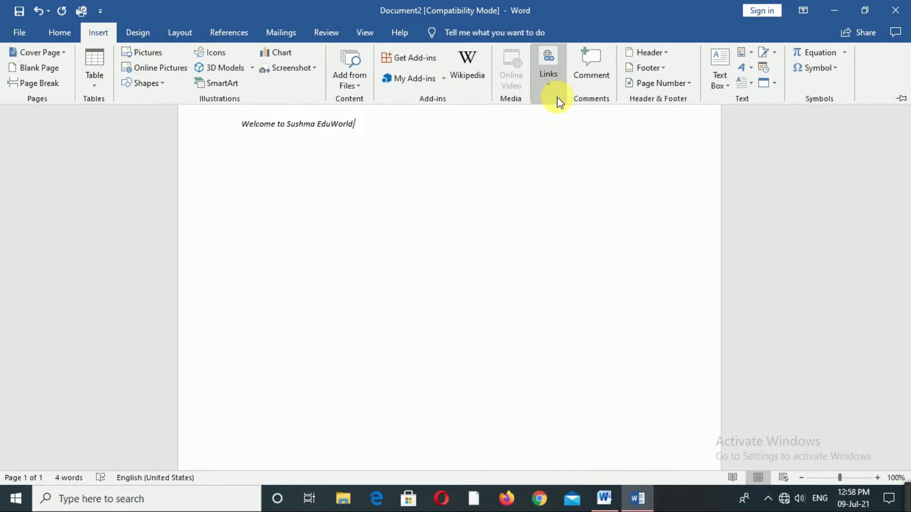
pyautogui.click(376, 143)
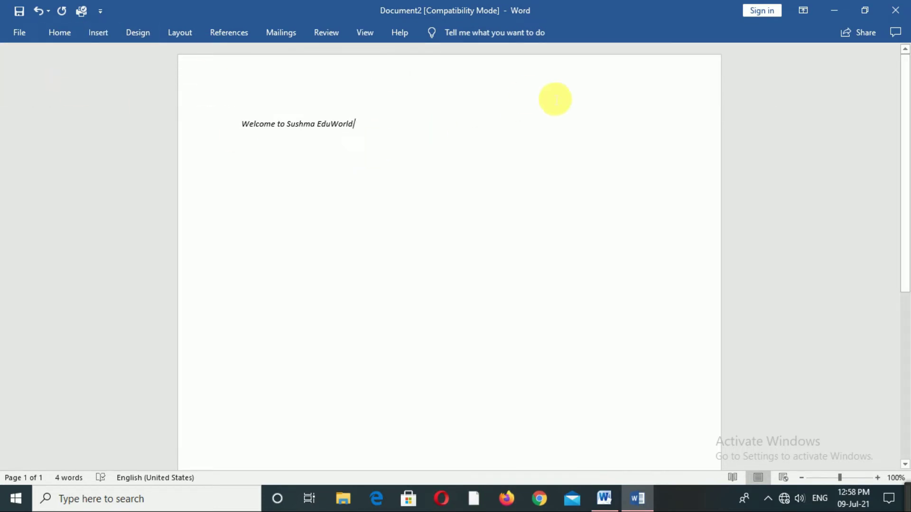
pyautogui.click(135, 34)
pyautogui.click(803, 11)
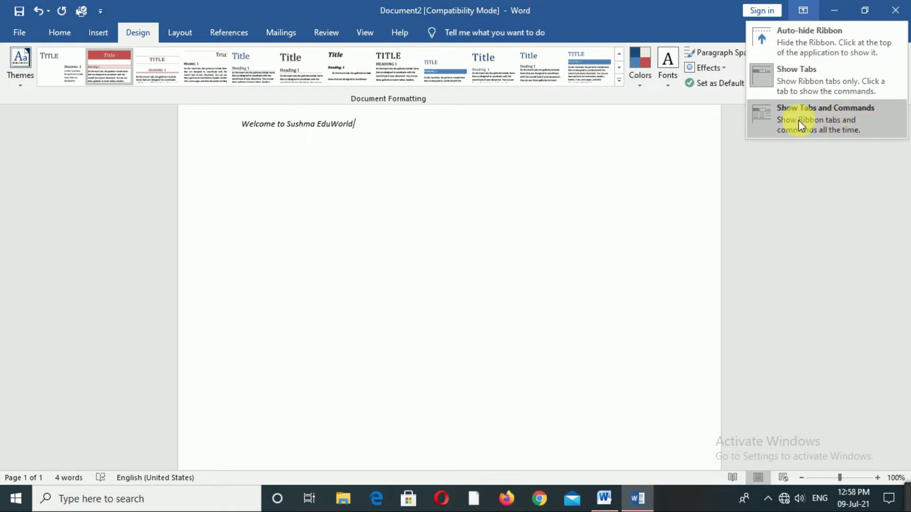
pyautogui.click(821, 117)
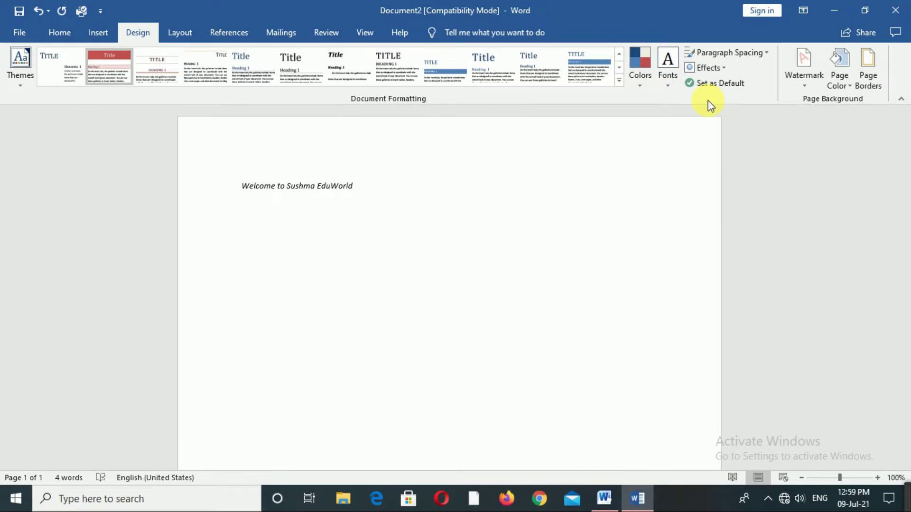
# Step: Move Document1 aside, stretch Document2 full height, and open its Share pane for OneDrive sign-in
pyautogui.click(871, 13)
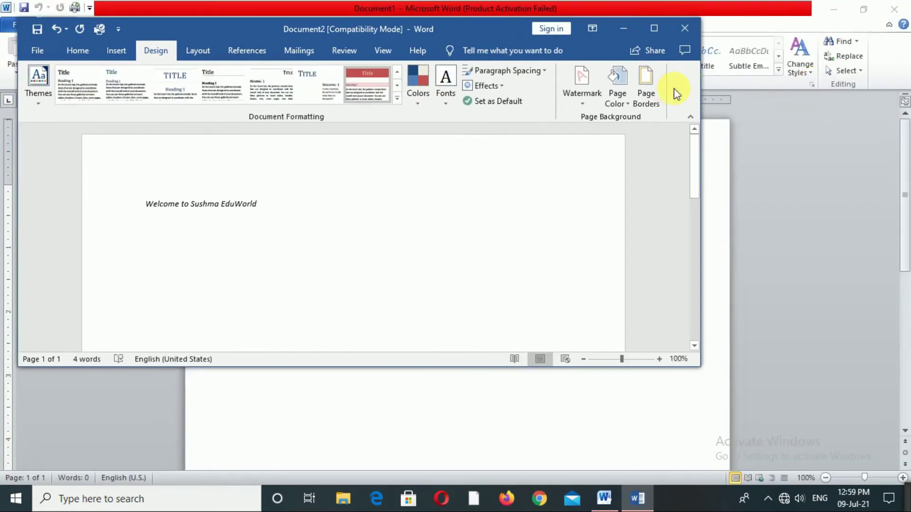
pyautogui.moveTo(707, 84); pyautogui.dragTo(331, 112)
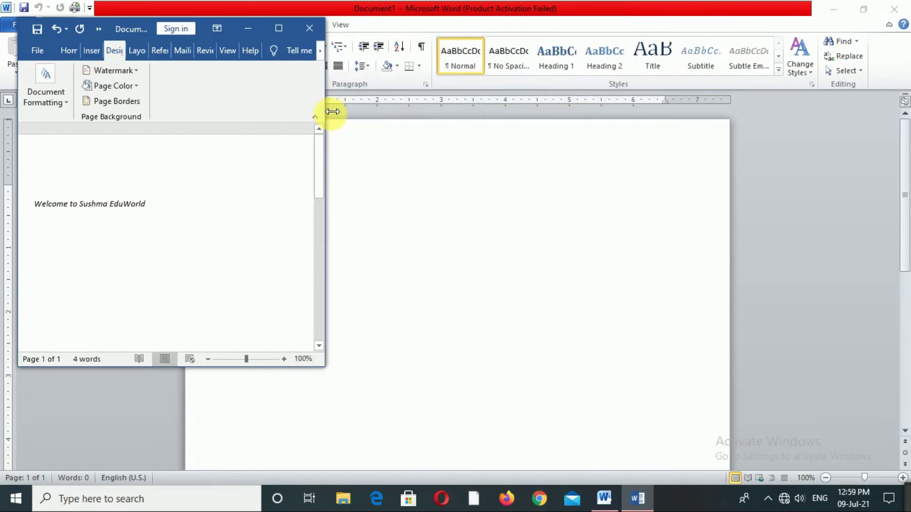
pyautogui.click(863, 9)
pyautogui.moveTo(293, 14); pyautogui.dragTo(753, 15)
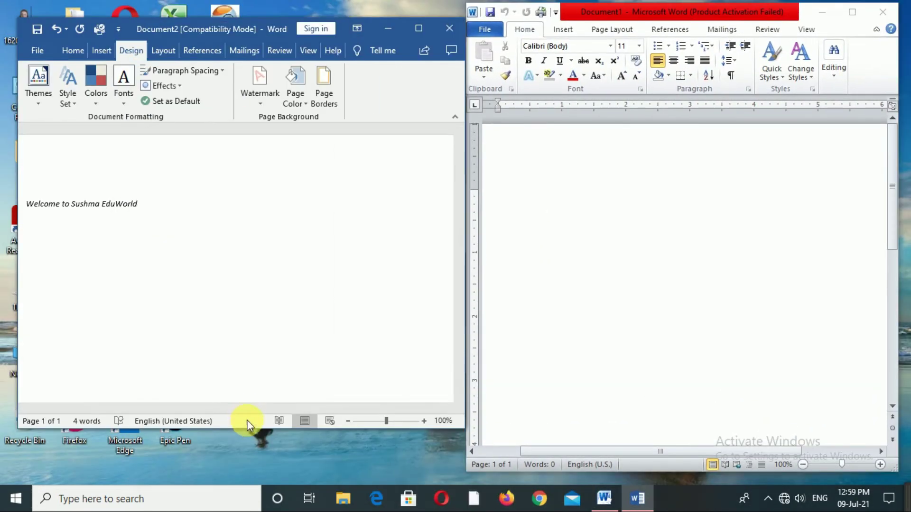
pyautogui.moveTo(246, 423); pyautogui.dragTo(248, 494)
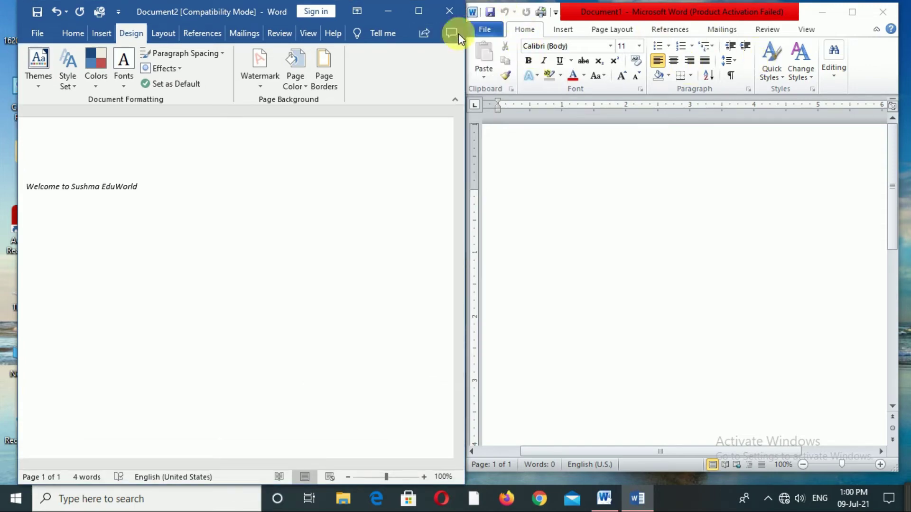
pyautogui.click(424, 33)
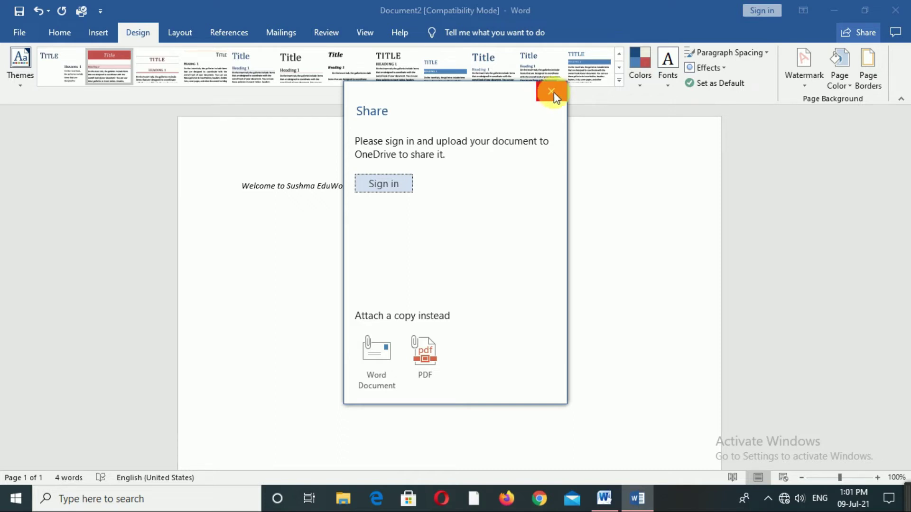
# Step: Close the Share pane and start a New Comment from the Comments dropdown
pyautogui.click(551, 91)
pyautogui.click(895, 32)
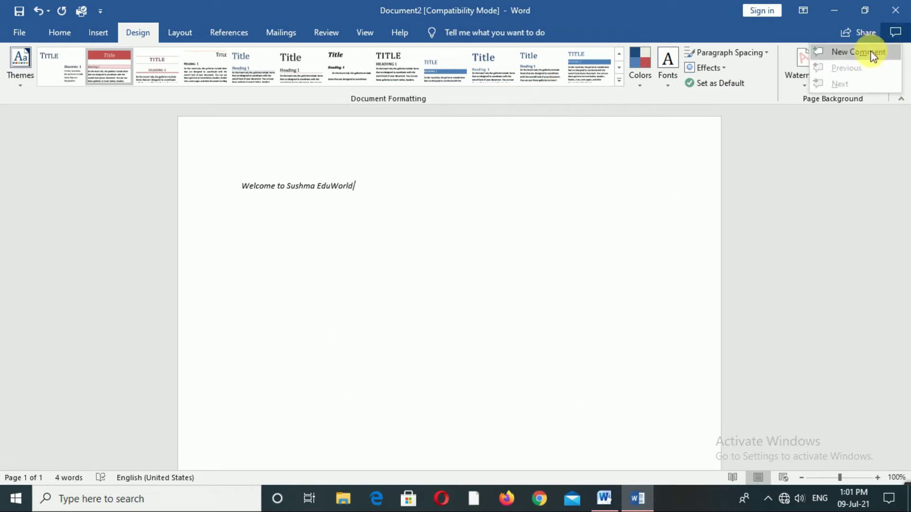
pyautogui.click(857, 52)
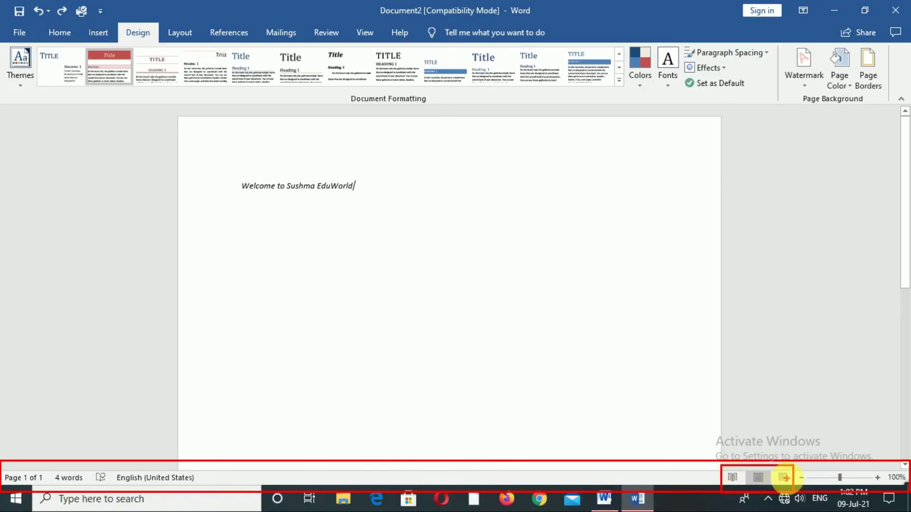
# Step: Shift the 'Welcome to Sushma EduWorld' line's left indent rightward on the ruler
pyautogui.moveTo(840, 478)
pyautogui.mouseDown()
pyautogui.moveTo(856, 480)
pyautogui.moveTo(838, 483)
pyautogui.mouseUp()
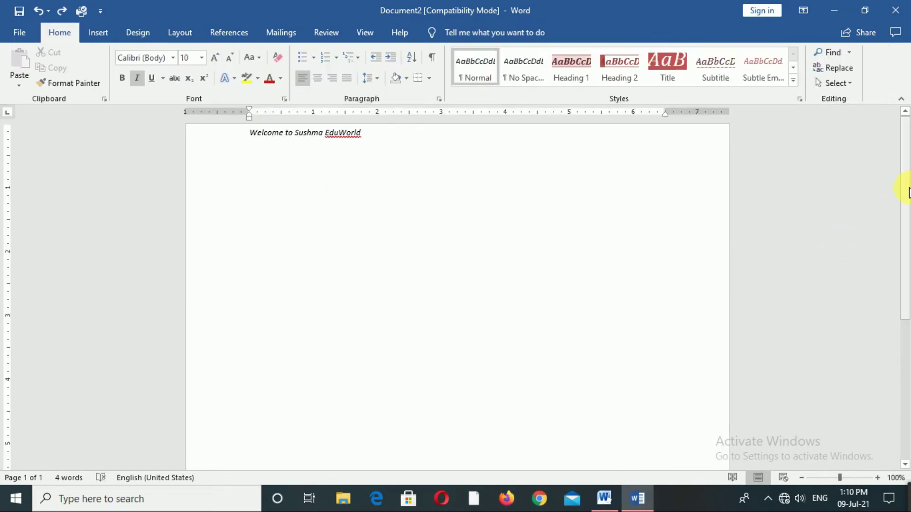
pyautogui.moveTo(905, 185)
pyautogui.mouseDown()
pyautogui.moveTo(905, 386)
pyautogui.moveTo(905, 123)
pyautogui.mouseUp()
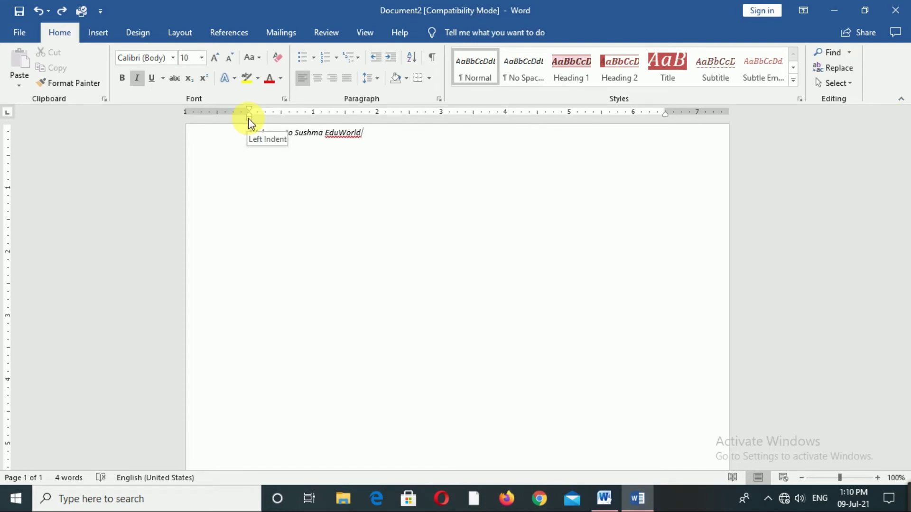
pyautogui.moveTo(248, 118)
pyautogui.mouseDown()
pyautogui.moveTo(281, 120)
pyautogui.moveTo(250, 128)
pyautogui.mouseUp()
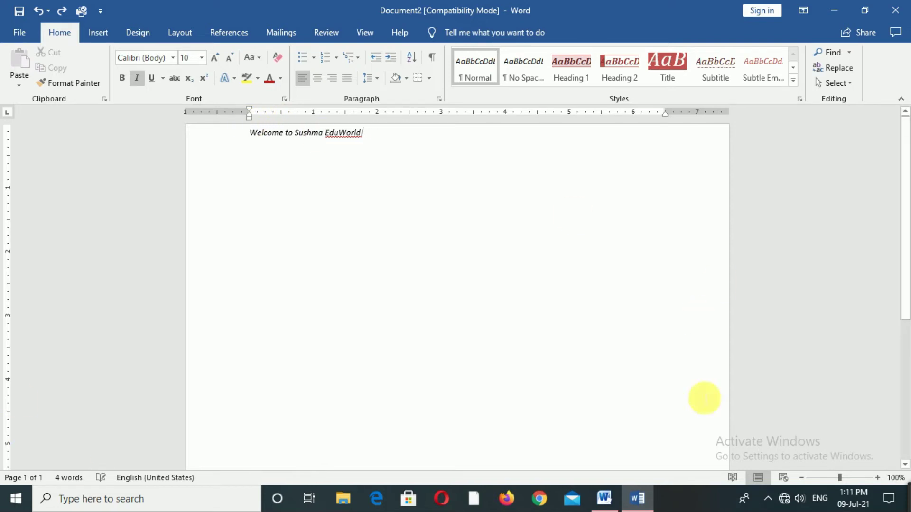
# Step: Browse the Open page's recent Folders and Documents lists, then move to Save As
pyautogui.click(17, 33)
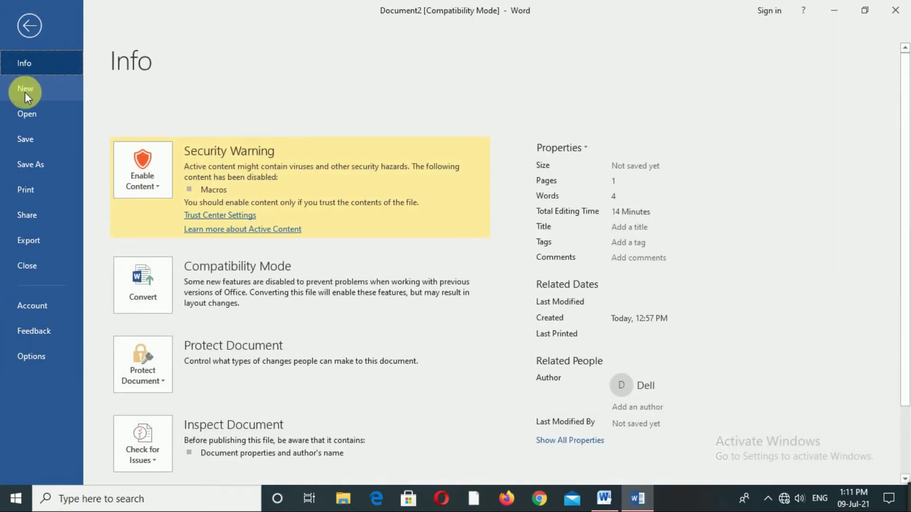
pyautogui.click(37, 116)
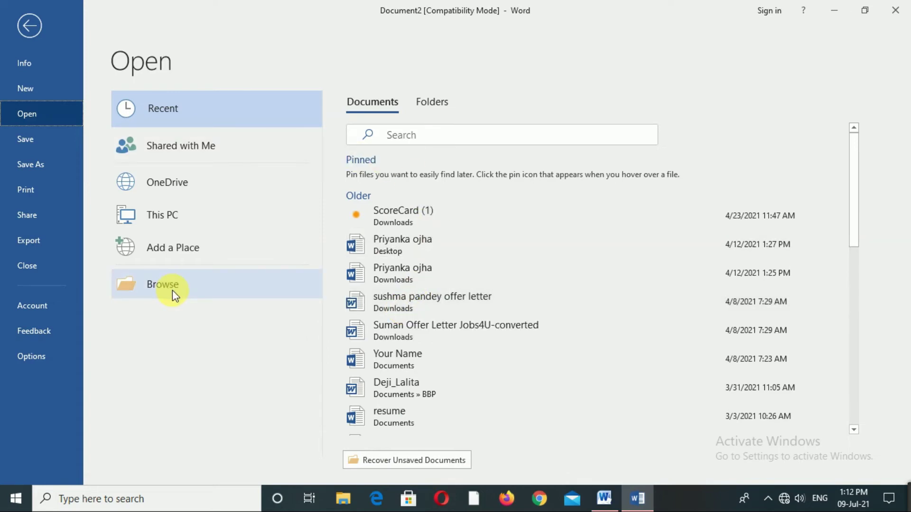
pyautogui.press('Tab')
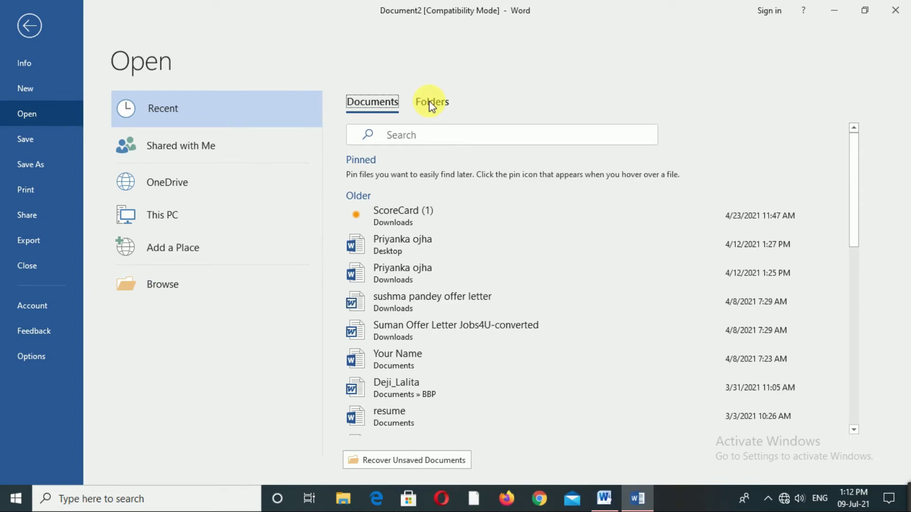
pyautogui.click(431, 102)
pyautogui.click(391, 104)
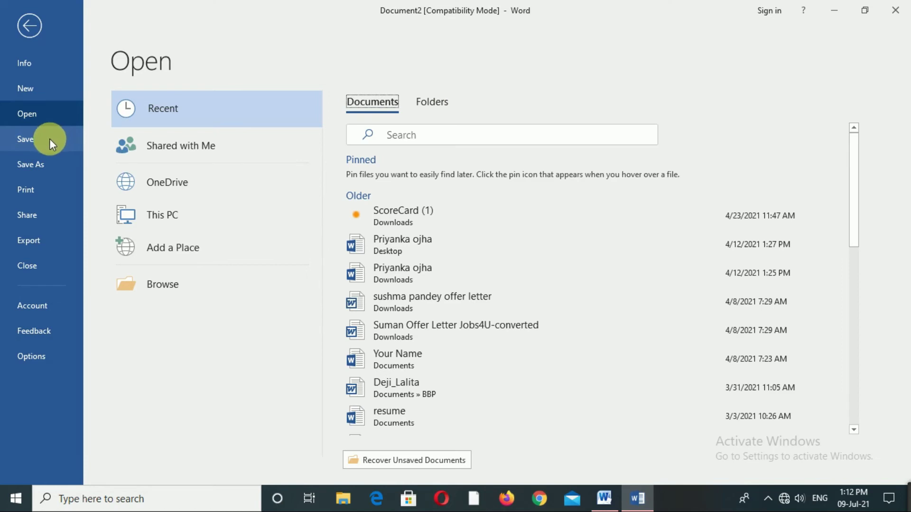
pyautogui.click(33, 167)
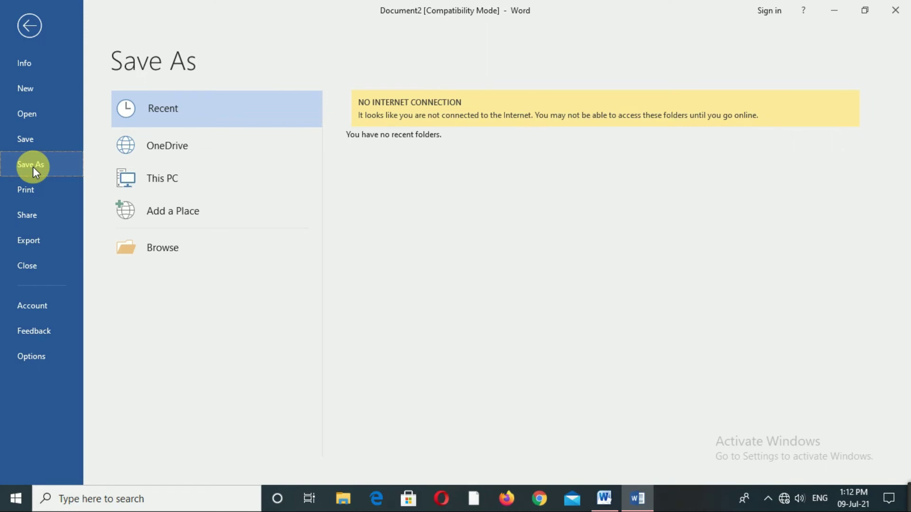
# Step: Name the file 'xyz' under This PC, keeping Word Document format, then bring up Share
pyautogui.click(184, 181)
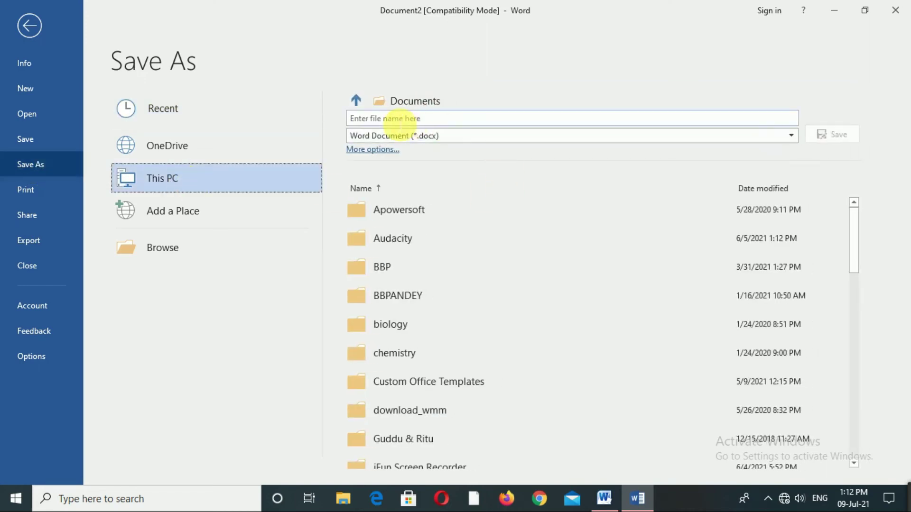
pyautogui.click(408, 119)
pyautogui.click(400, 119)
pyautogui.write('x')
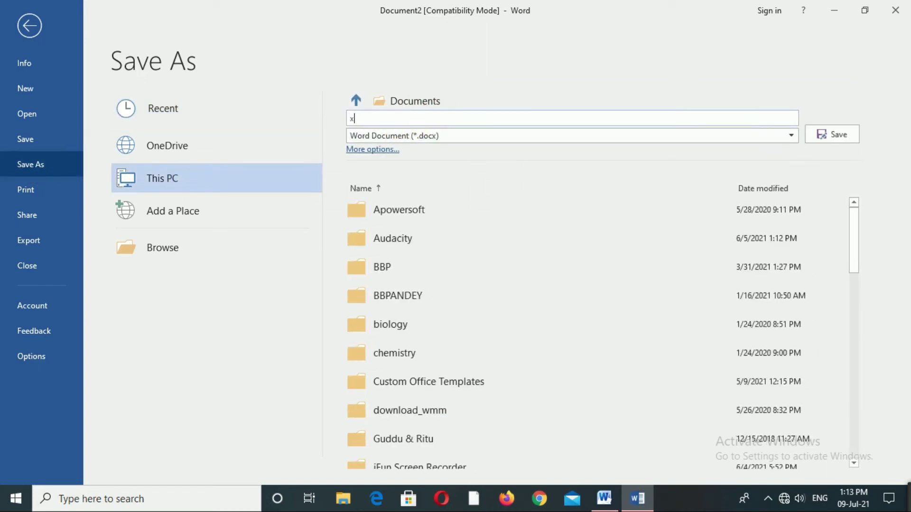
pyautogui.write('yz')
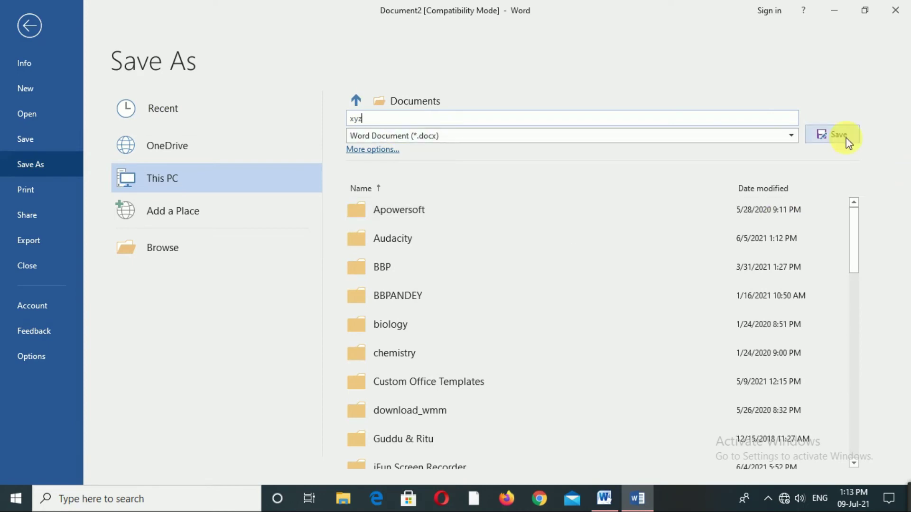
pyautogui.click(783, 136)
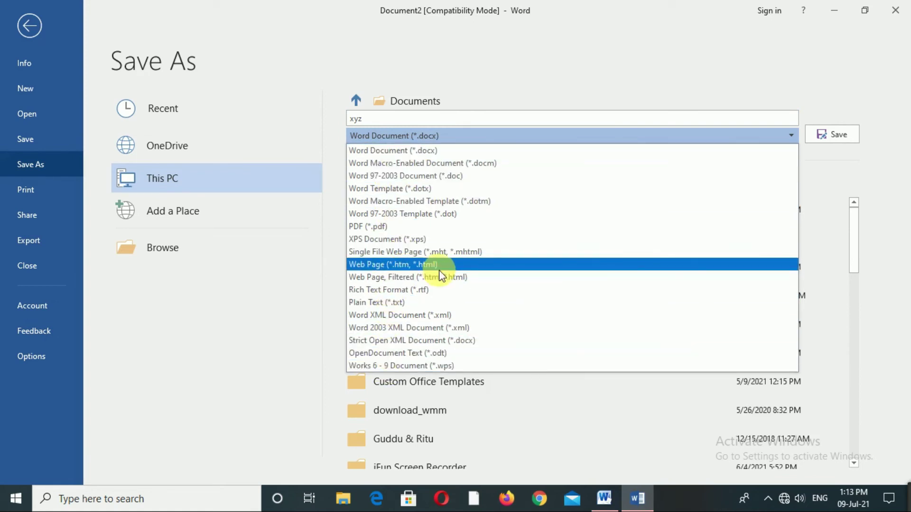
pyautogui.click(307, 250)
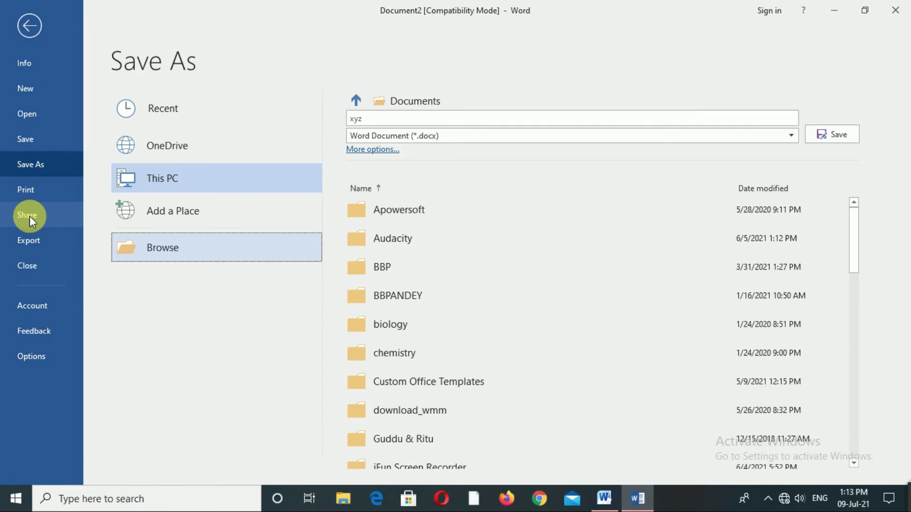
pyautogui.click(29, 215)
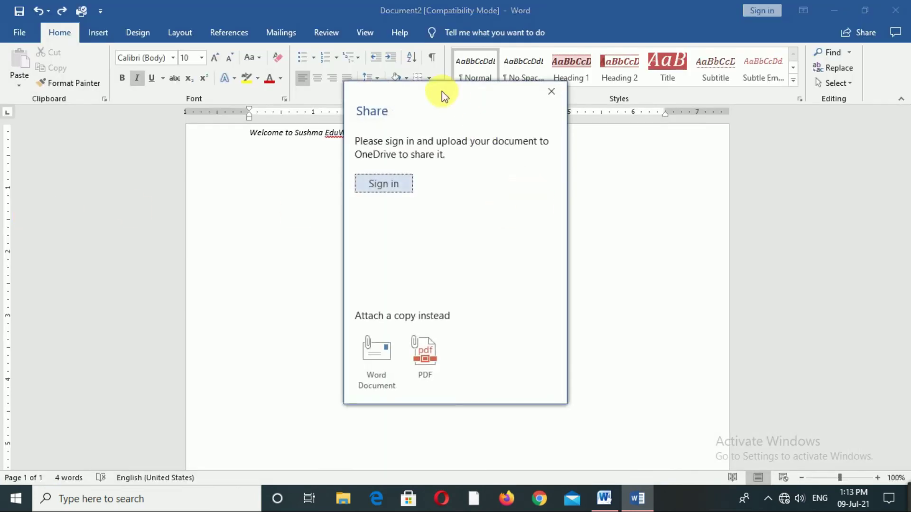
# Step: Dismiss Share, view Export's Change File Type options, then close Document2
pyautogui.press('Escape')
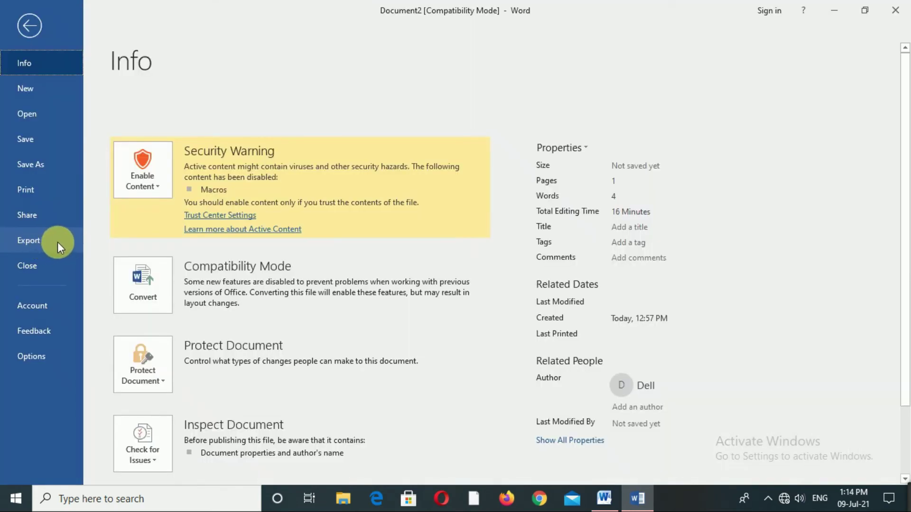
pyautogui.click(58, 242)
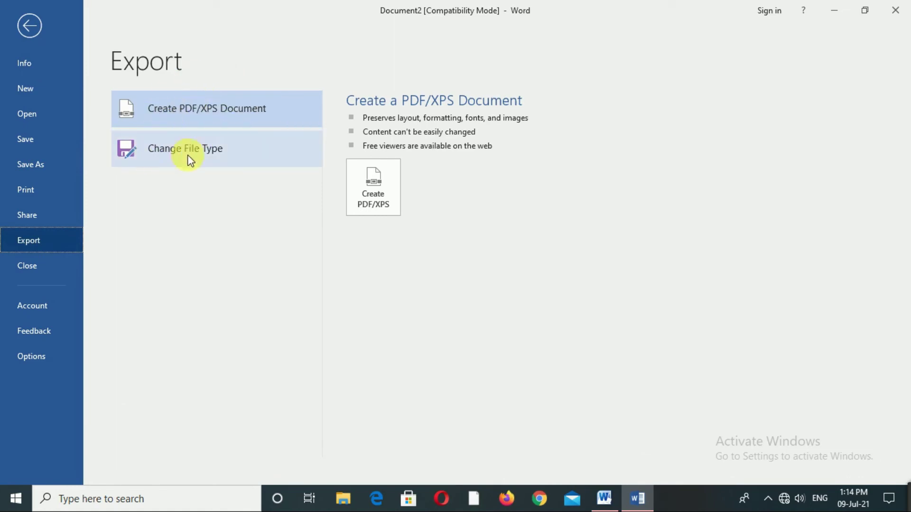
pyautogui.click(209, 149)
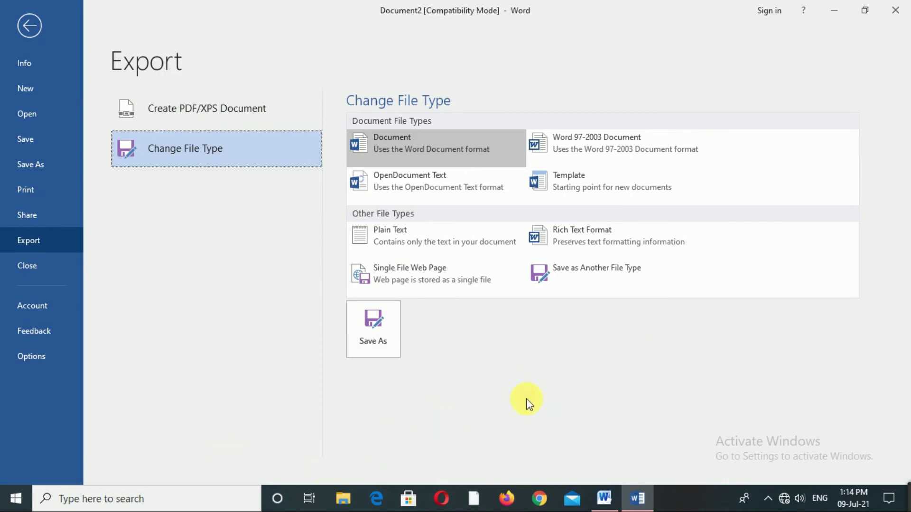
pyautogui.click(55, 271)
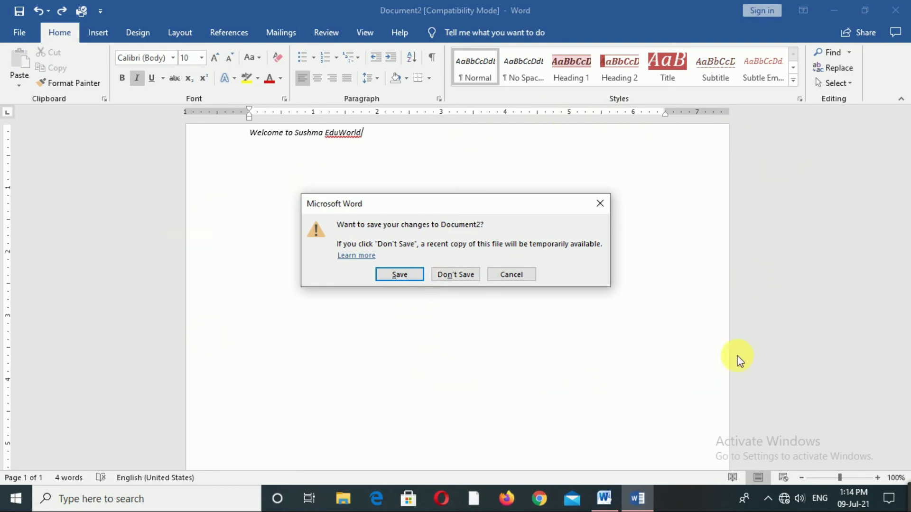
# Step: Cancel closing Document2 and go to Save & Send for Word 2010's Document1
pyautogui.click(515, 277)
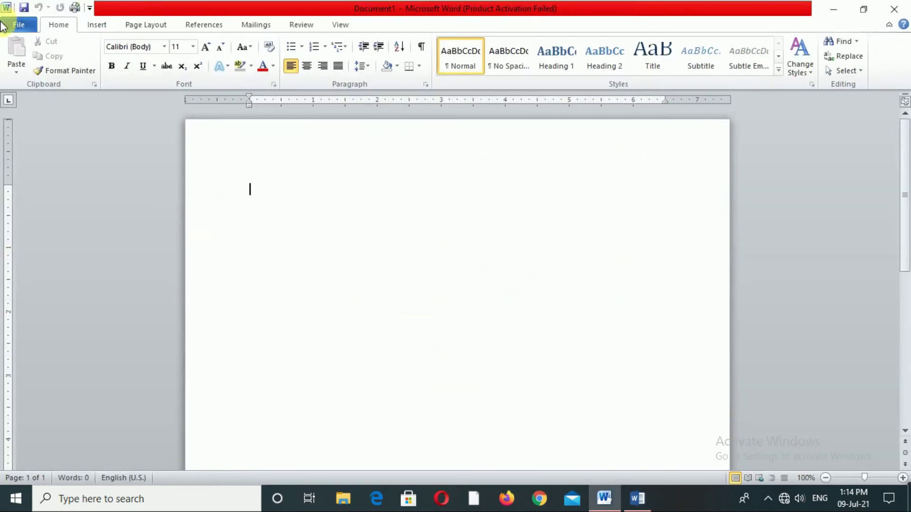
pyautogui.click(23, 29)
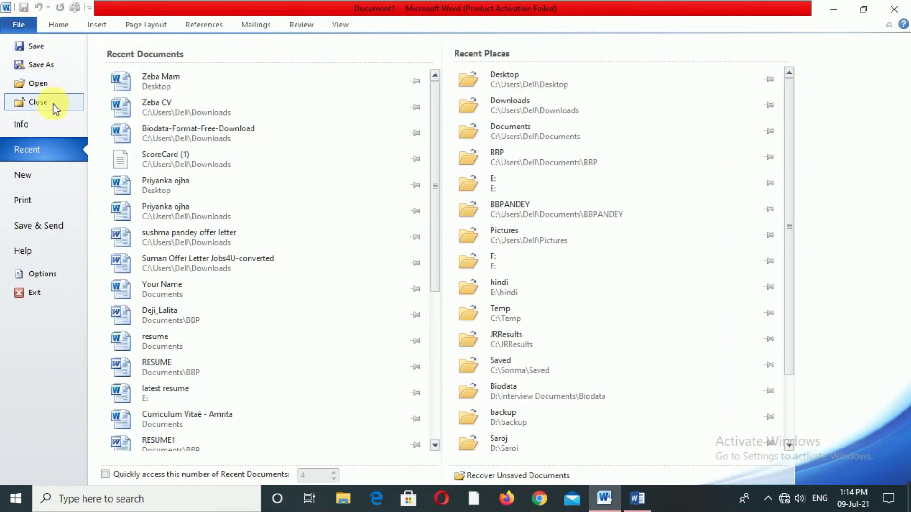
pyautogui.click(41, 227)
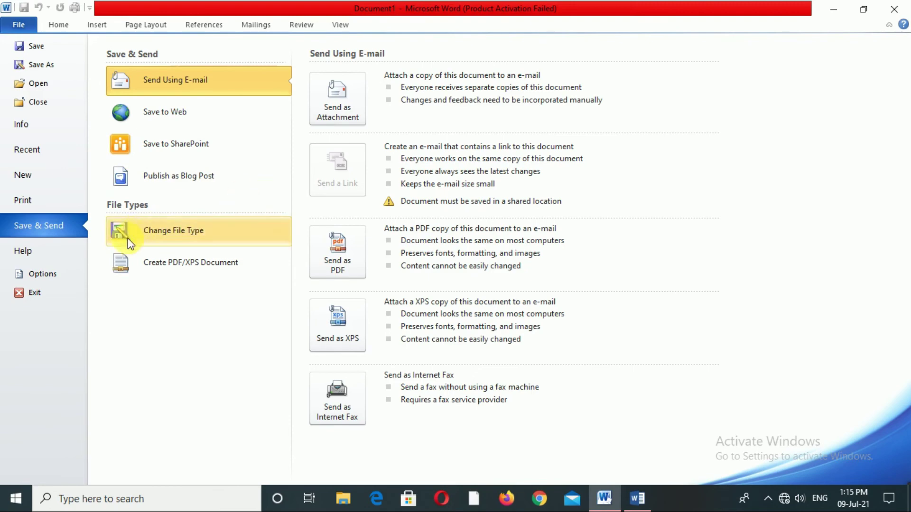
# Step: Go through Change File Type to the Create PDF/XPS Document page for Document1
pyautogui.click(224, 241)
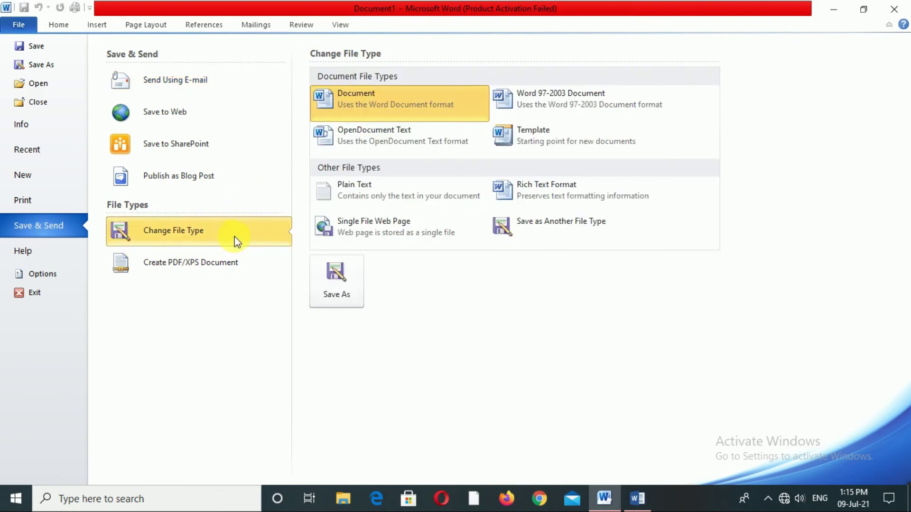
pyautogui.click(201, 271)
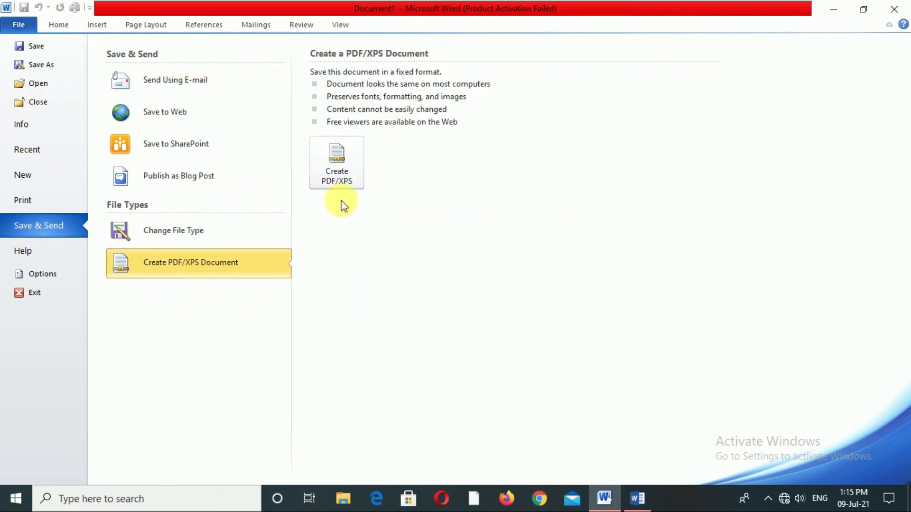